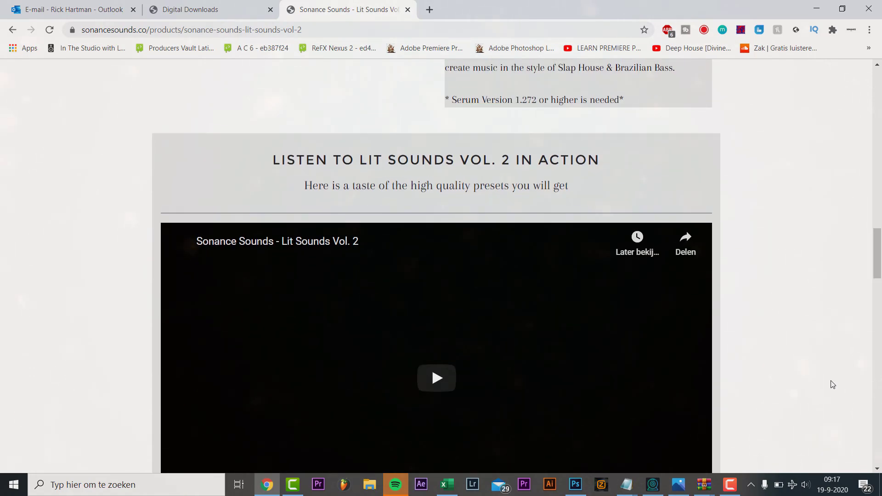
- Look through the rest of the Lit Sounds Vol. 2 product page
scroll(832, 384, "down", 8)
scroll(833, 385, "down", 4)
scroll(832, 385, "down", 7)
scroll(832, 385, "down", 1)
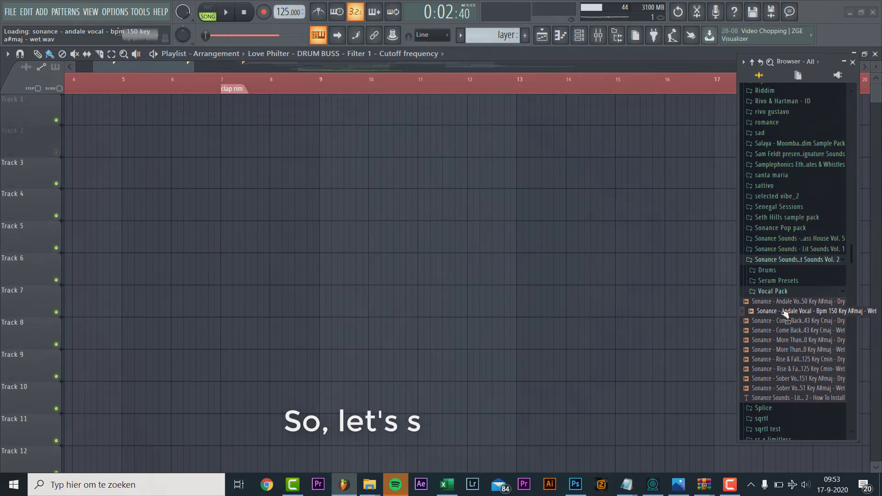
- Place the wet Andale vocal sample (150 BPM, A#maj) from the Vocal Pack at bar 1 on Track 4 and play it
left_click_drag(785, 312, 436, 298)
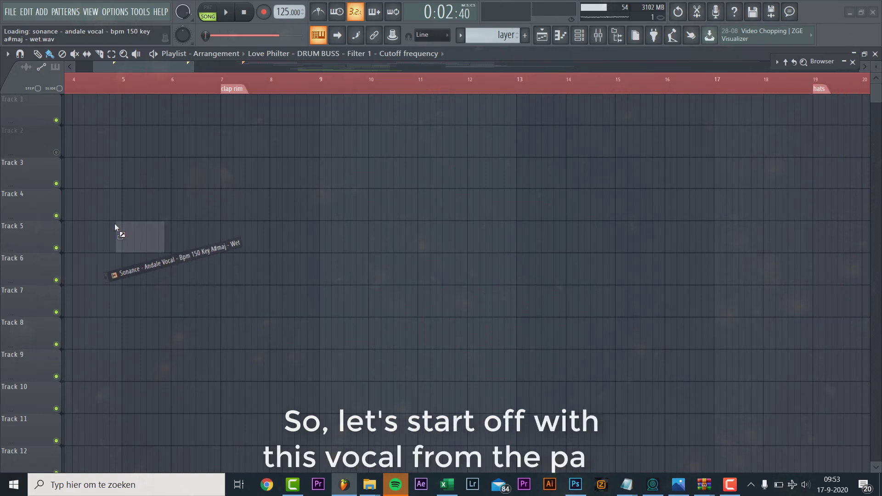
left_click_drag(115, 223, 114, 223)
left_click_drag(226, 228, 60, 181)
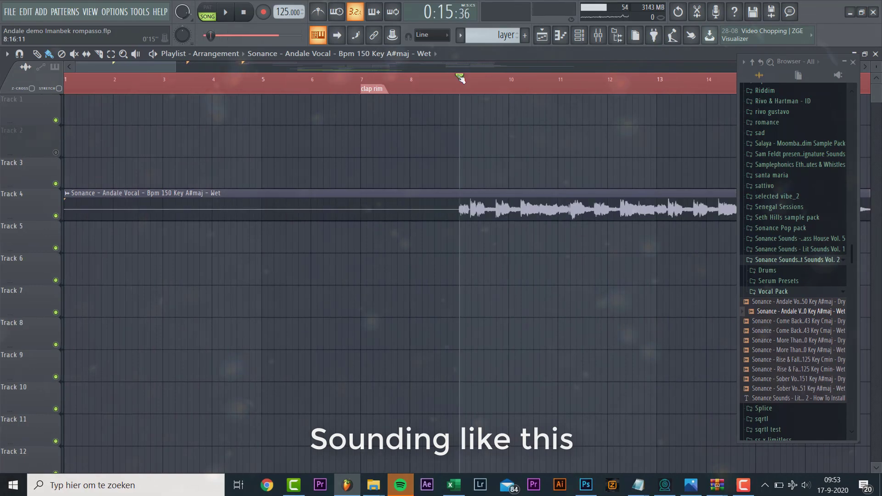
key("space")
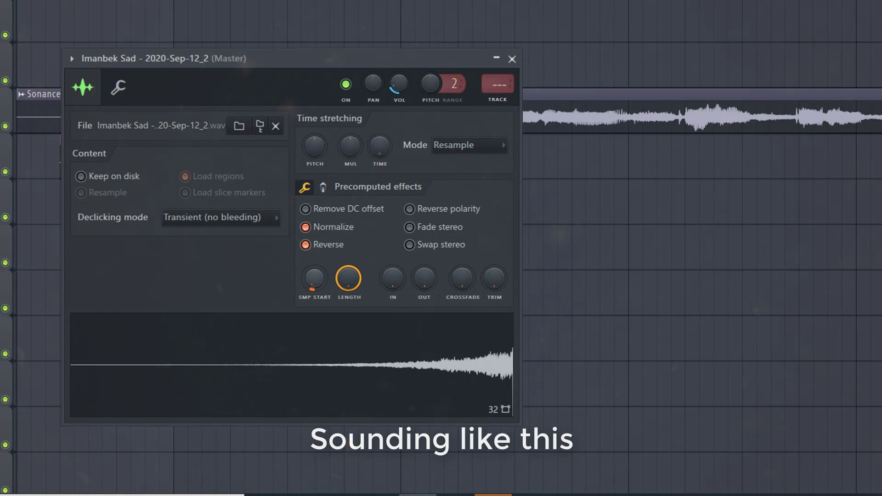
- Adjust the sample start of the reversed Imanbek Sad sample and close its settings
left_click_drag(315, 278, 315, 276)
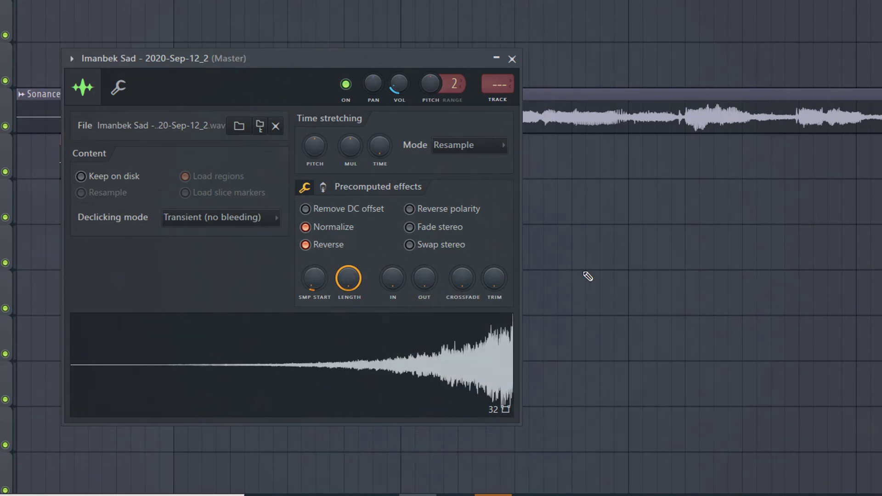
key("Escape")
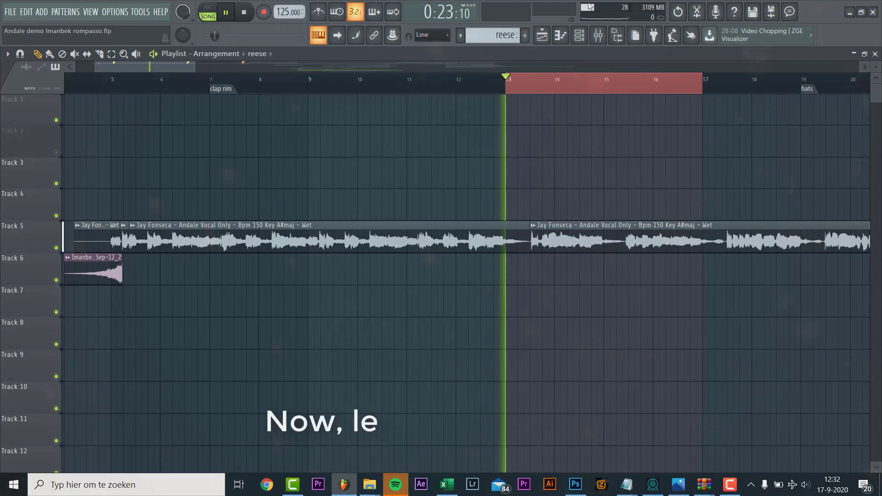
- Create a new pattern named reese for the break section
scroll(733, 226, "up", 2)
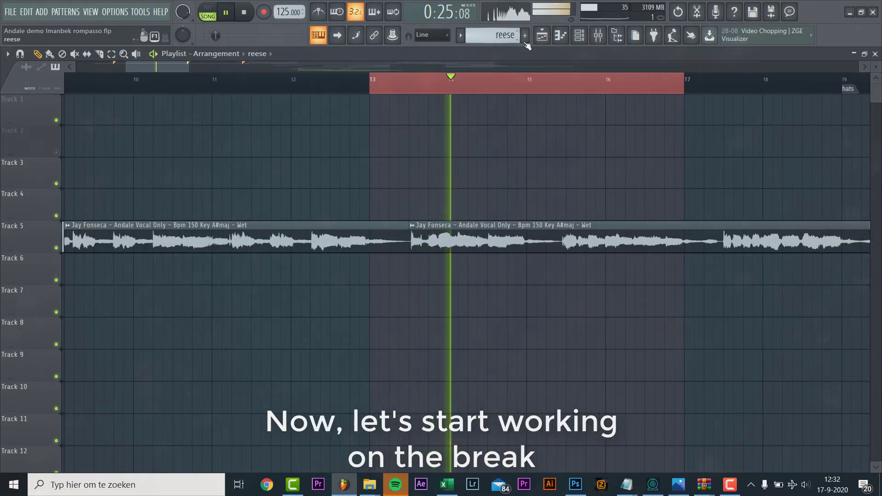
left_click(524, 36)
type("reese")
key("Return")
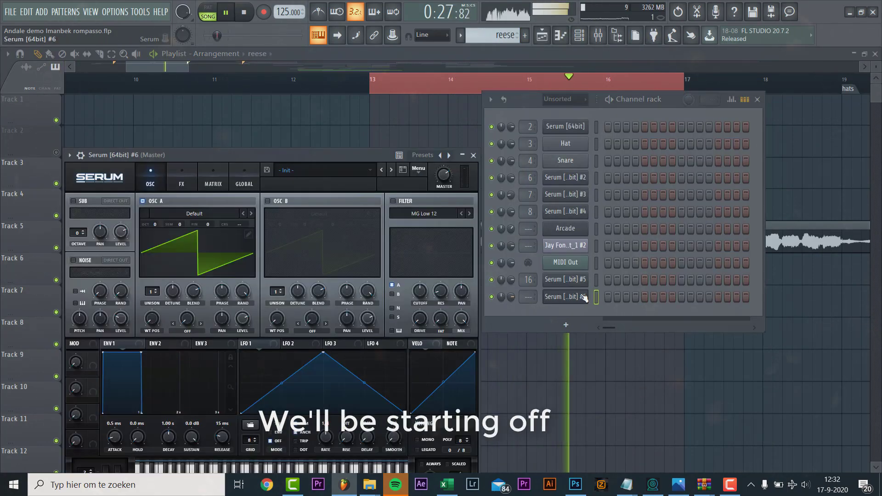
- Load the BS Eyes Reese preset from the Lit Sounds 2 bank into the new Serum instrument
left_click(294, 170)
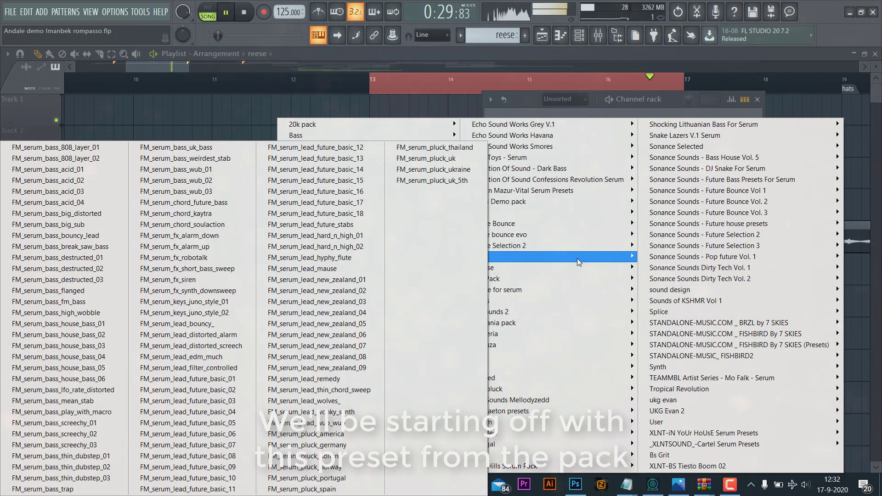
mouse_move(630, 300)
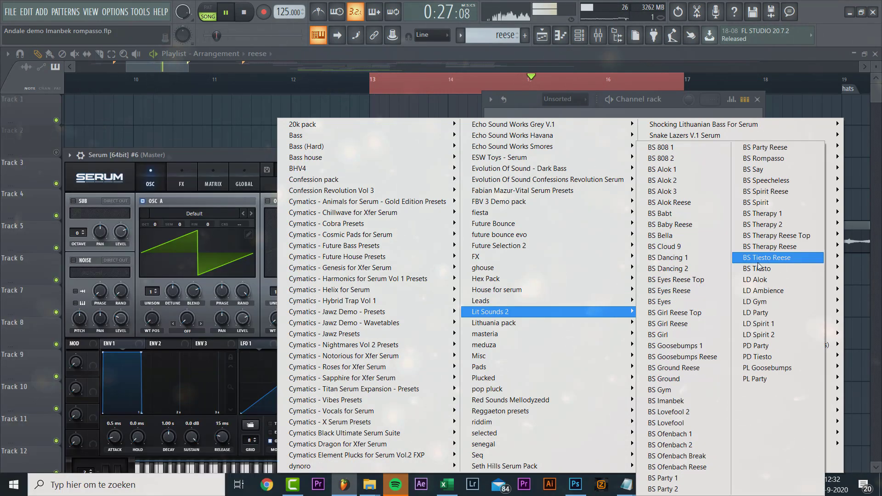
left_click(714, 292)
- Enter the notes G3, F3, A#3 and G#3 at the starts of bars 1 to 4 in the Serum #6 piano roll
right_click(583, 297)
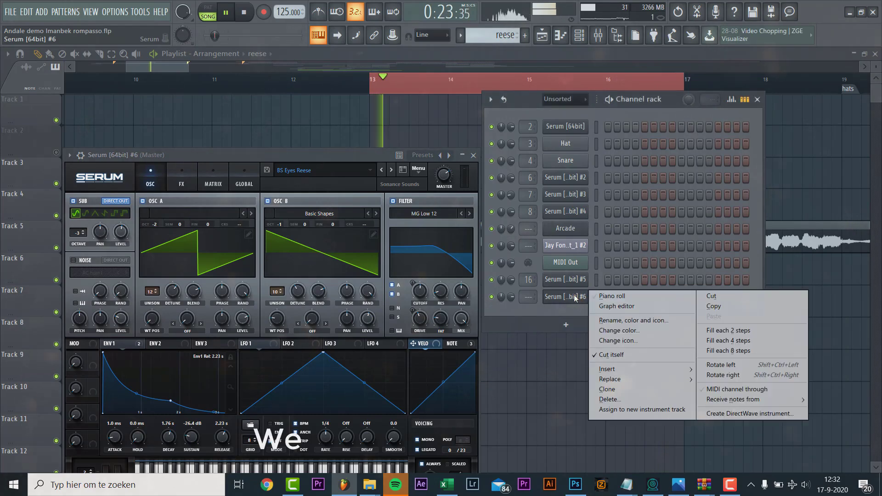
left_click(596, 297)
left_click(70, 224)
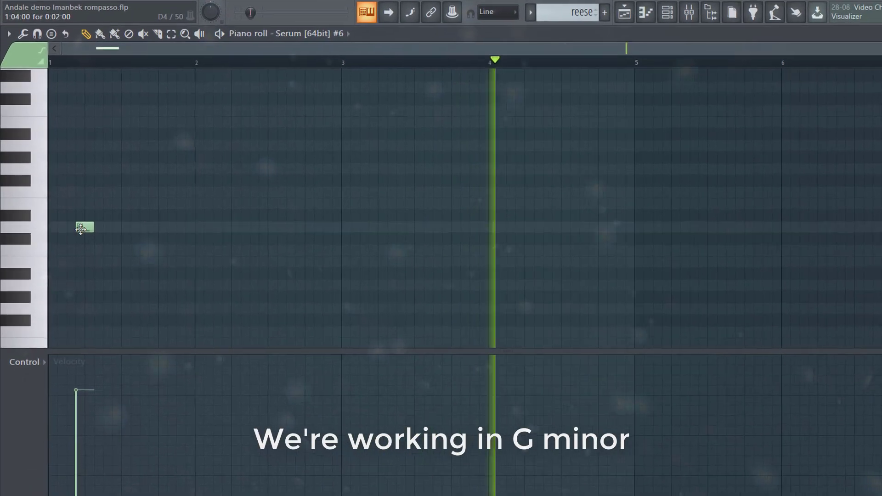
left_click_drag(150, 237, 2, 322)
left_click(212, 344)
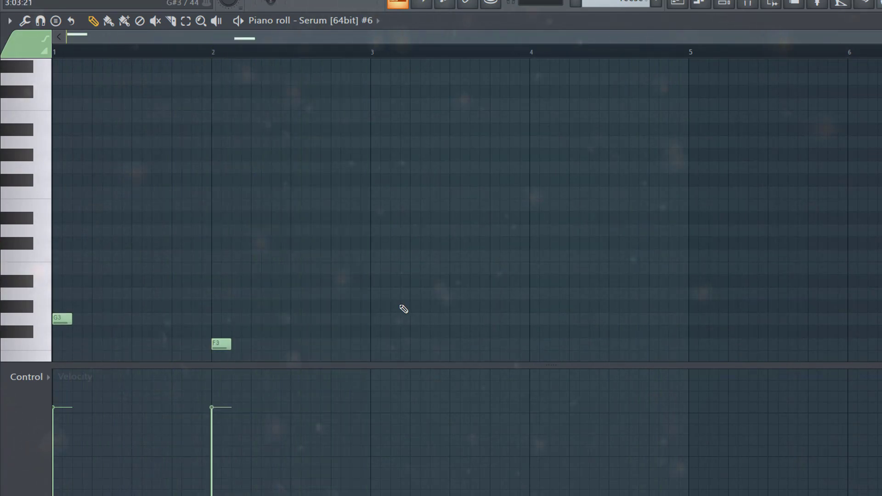
left_click(373, 305)
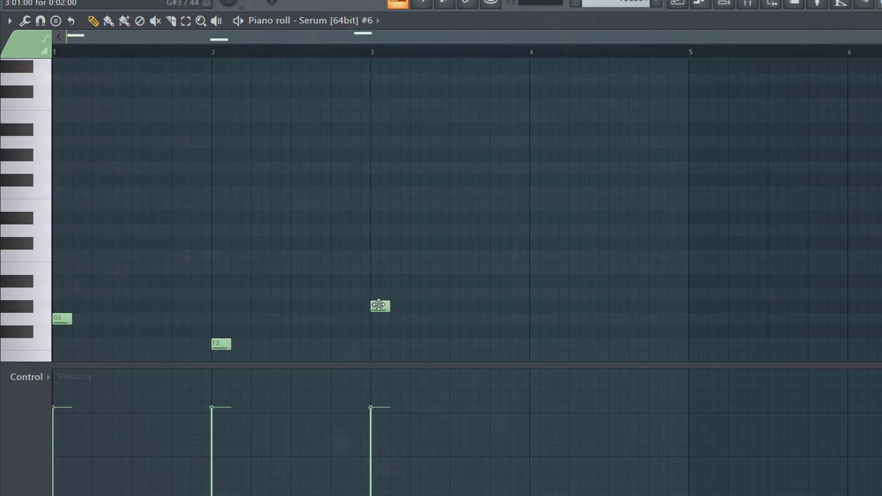
left_click(532, 306)
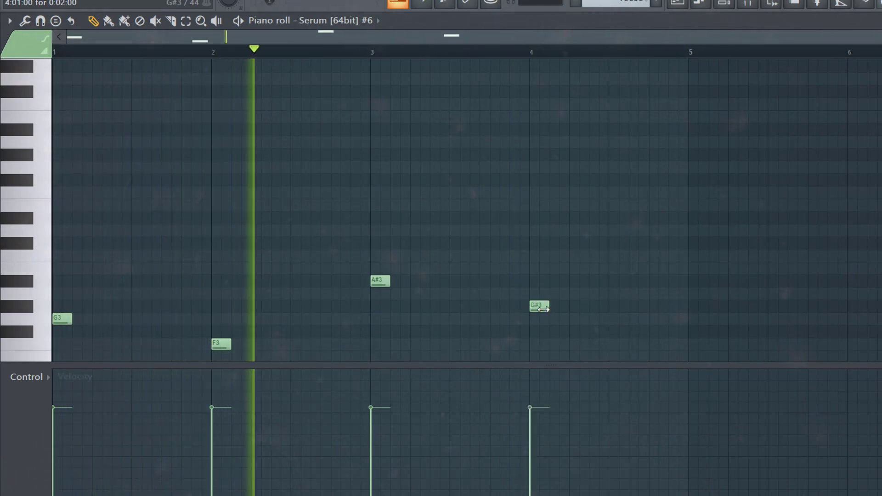
- Raise all the reese notes by one octave and move the bar 4 note down to D#4
key("ctrl+Up")
left_click_drag(534, 154, 538, 216)
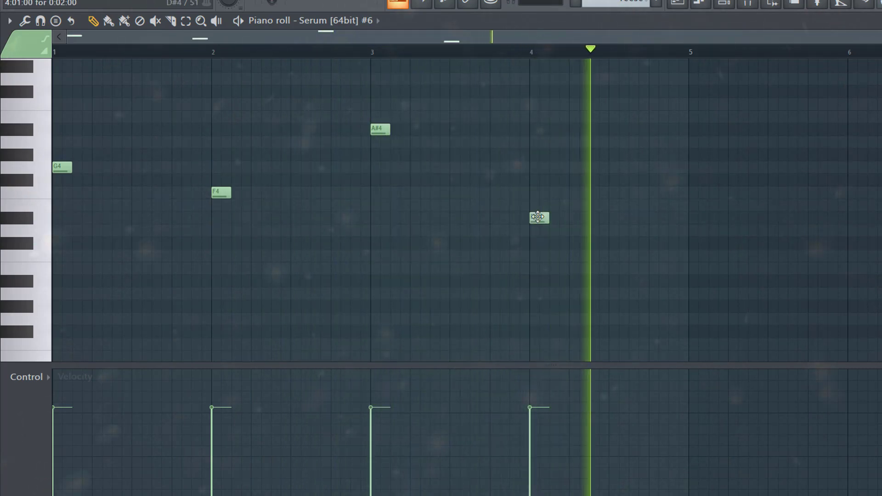
scroll(409, 244, "down", 2, "ctrl")
key("space")
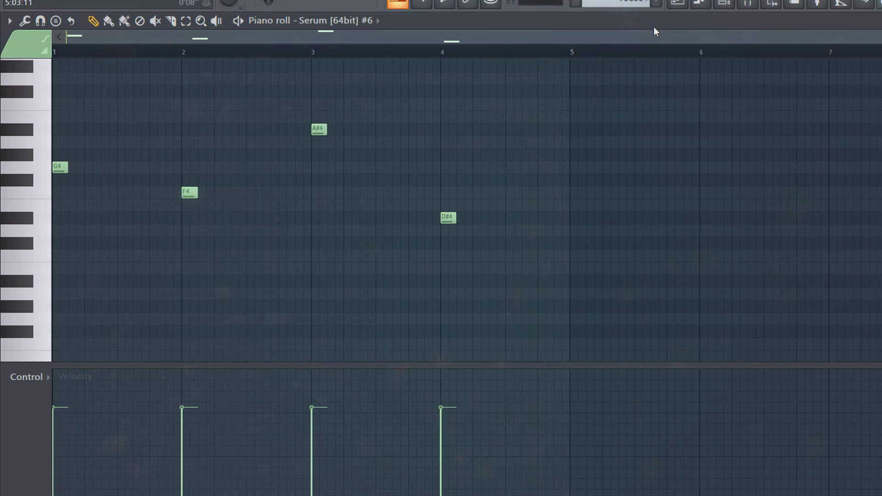
- Return to the playlist and play the reese pattern together with the vocal from bar 13
left_click(679, 3)
scroll(542, 162, "down", 3, "ctrl")
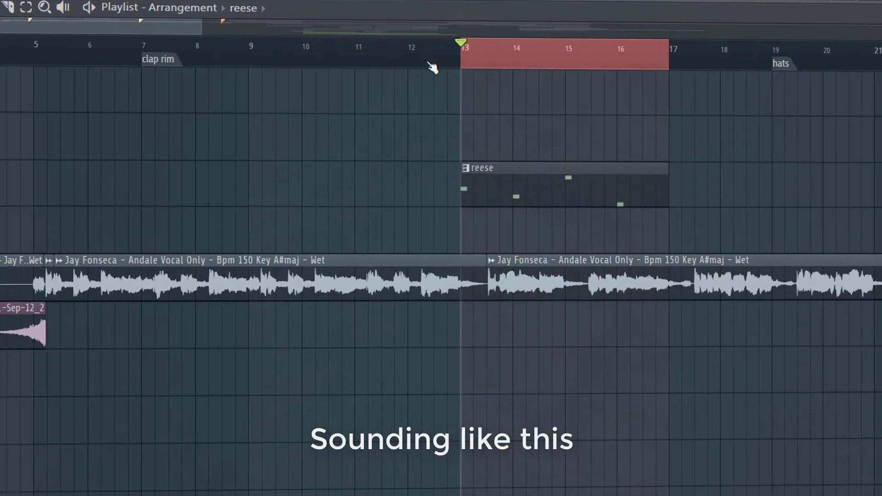
left_click(424, 60)
key("space")
scroll(296, 86, "down", 2, "ctrl")
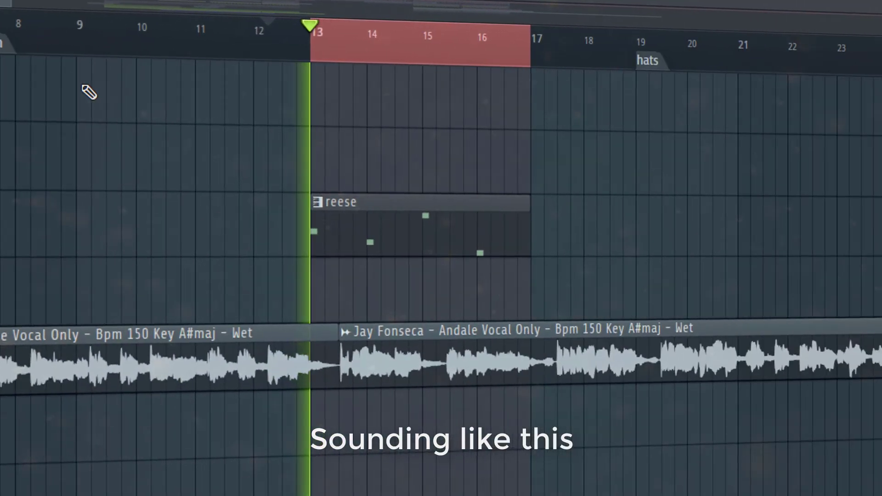
scroll(89, 92, "up", 1, "ctrl")
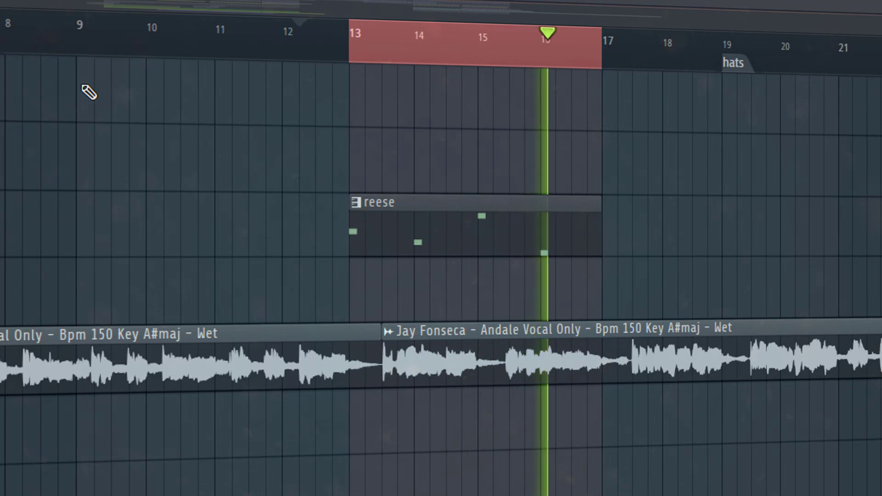
key("space")
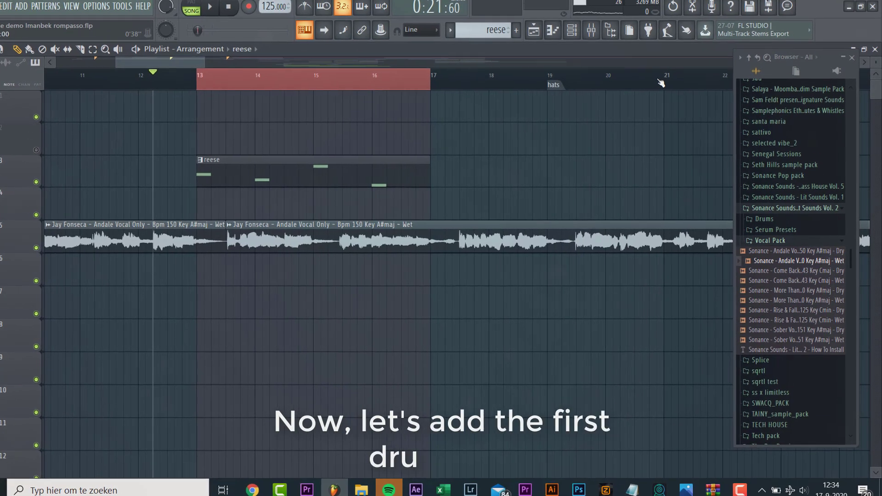
- Extend the time selection to bar 21 and place the Drumloop Trap and Trap Hats 2 loops at bar 17
left_click_drag(434, 83, 664, 85)
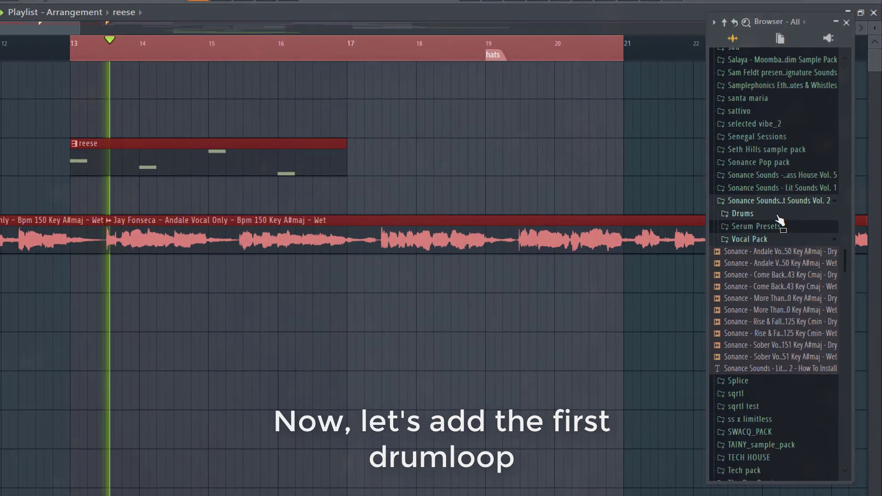
left_click(780, 216)
left_click(766, 268)
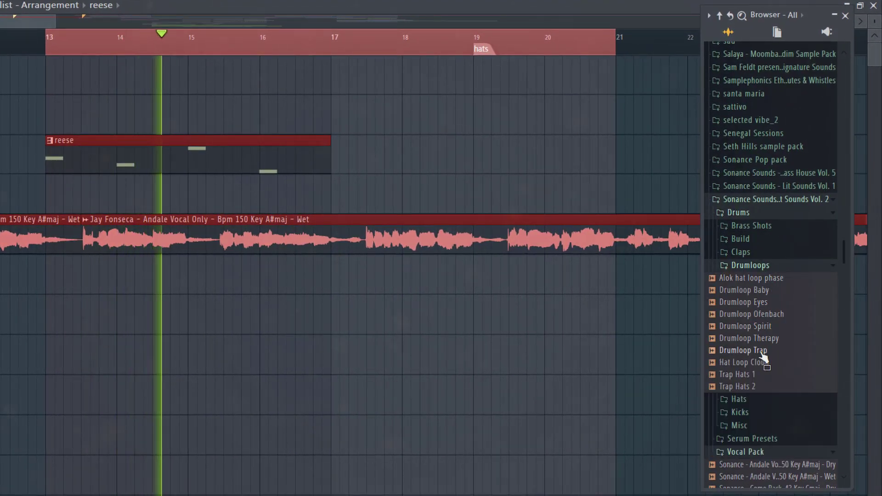
left_click_drag(761, 353, 330, 112)
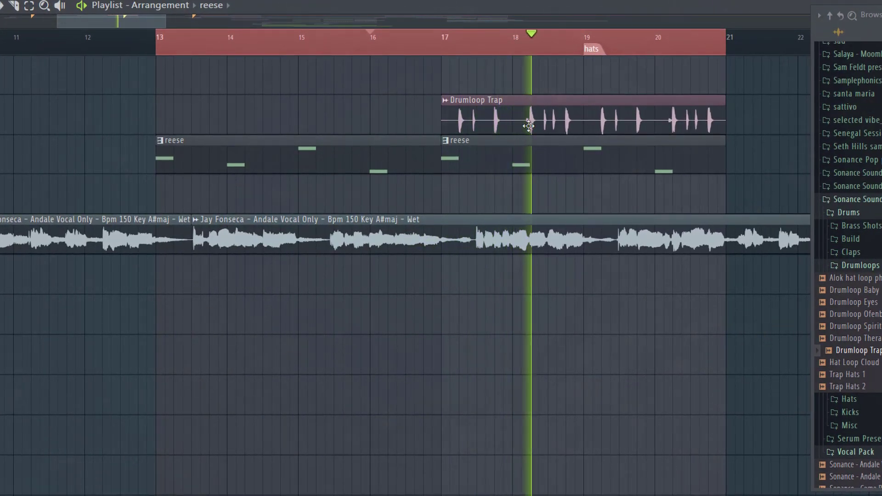
key("space")
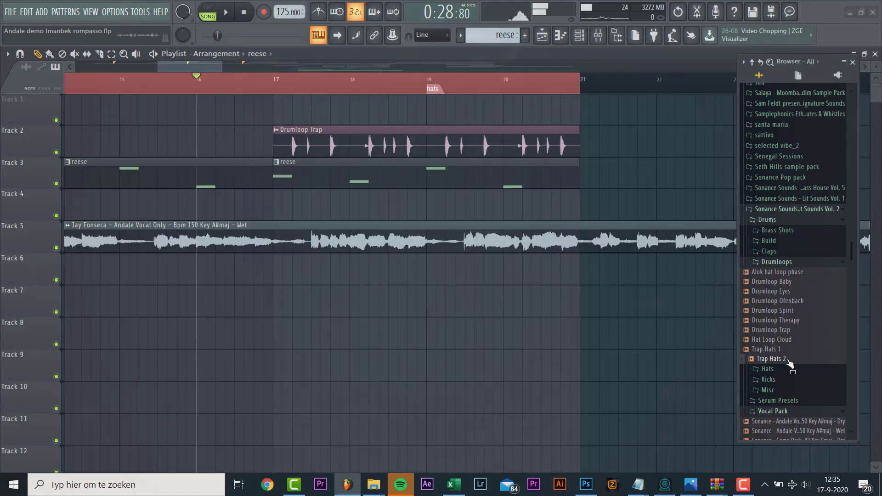
left_click_drag(789, 360, 275, 275)
key("space")
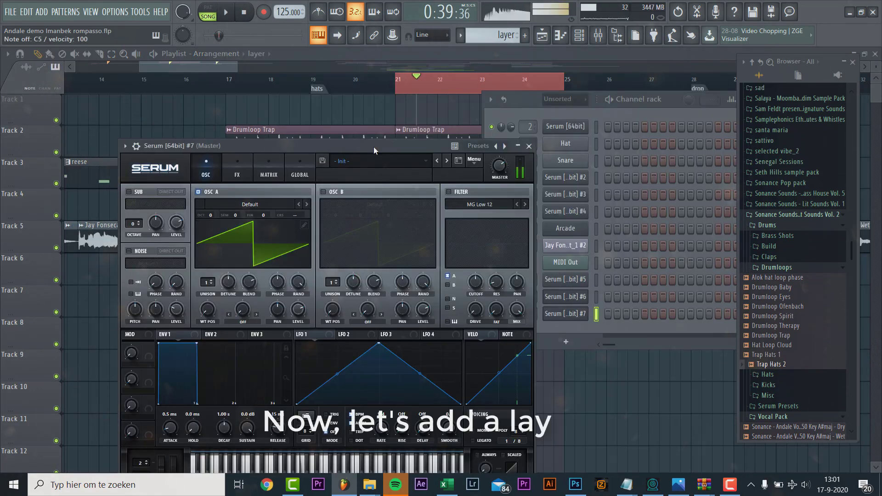
- Load a Lit Sounds 2 preset into Serum #7 for the layer pattern and open its melody in the piano roll
left_click(373, 165)
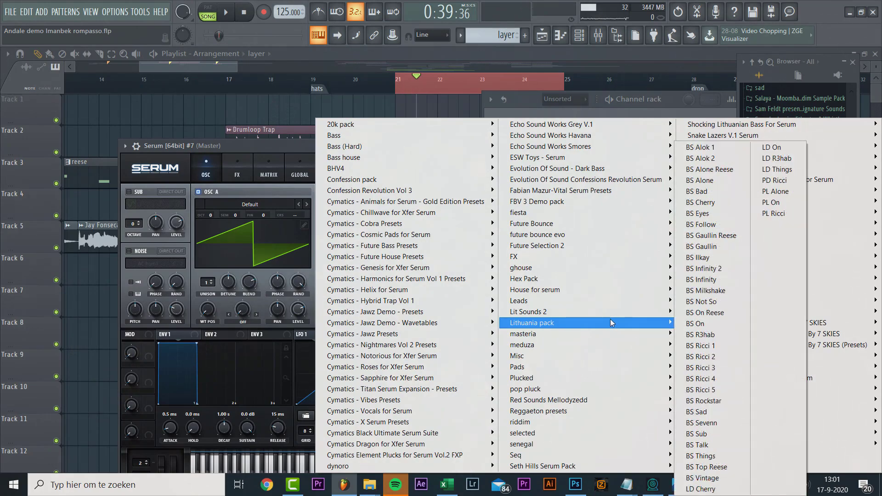
mouse_move(610, 313)
left_click(828, 237)
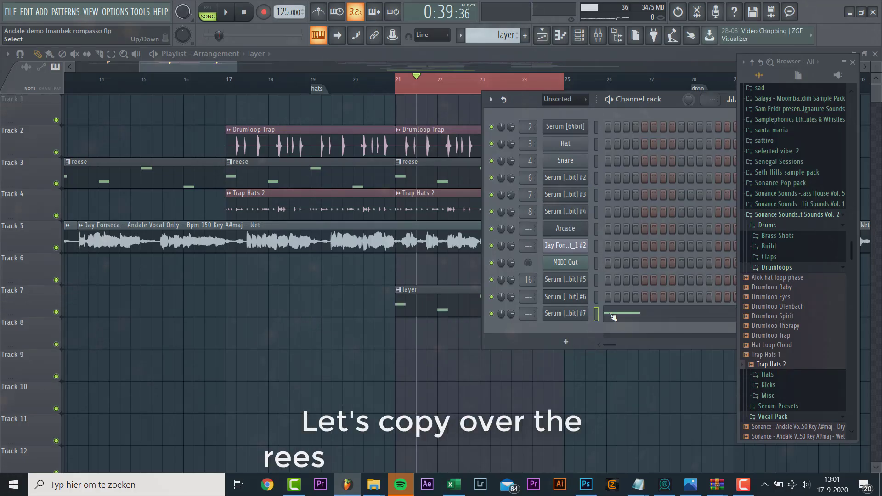
left_click(613, 315)
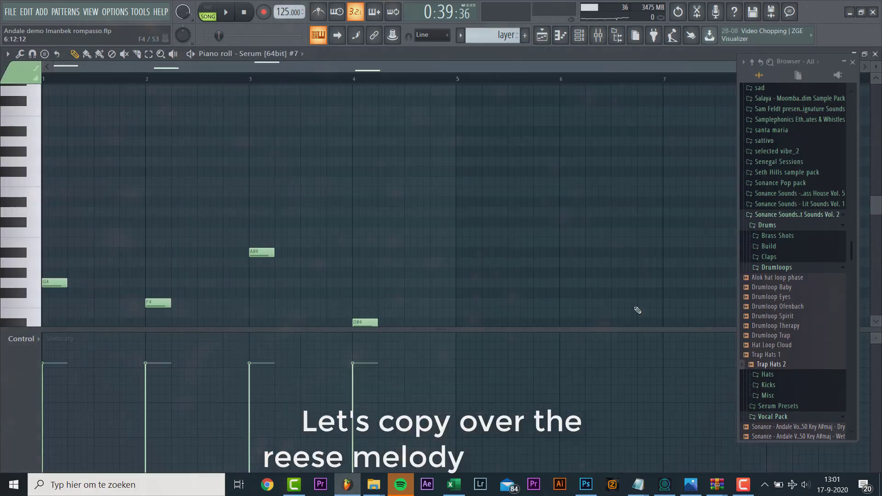
scroll(292, 189, "down", 2)
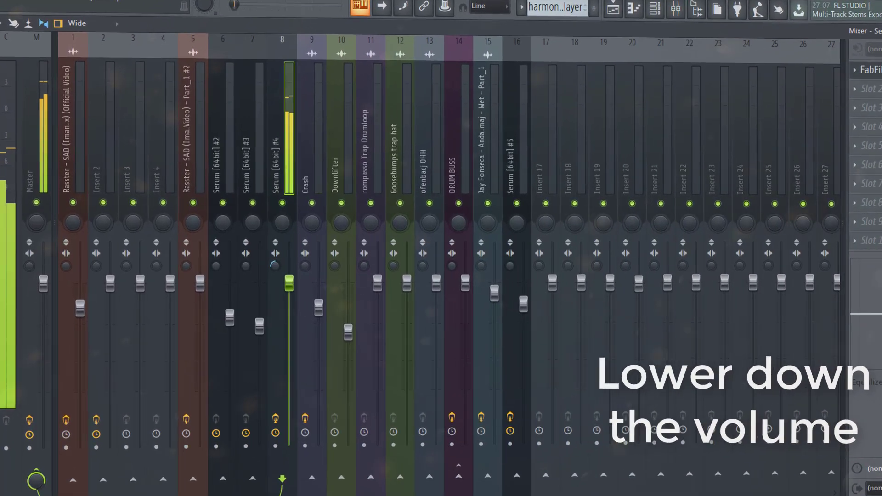
- Lower the volume of the Serum #4 track in the mixer and move its FabFilter Pro-Q 2 window aside
left_click_drag(288, 282, 289, 360)
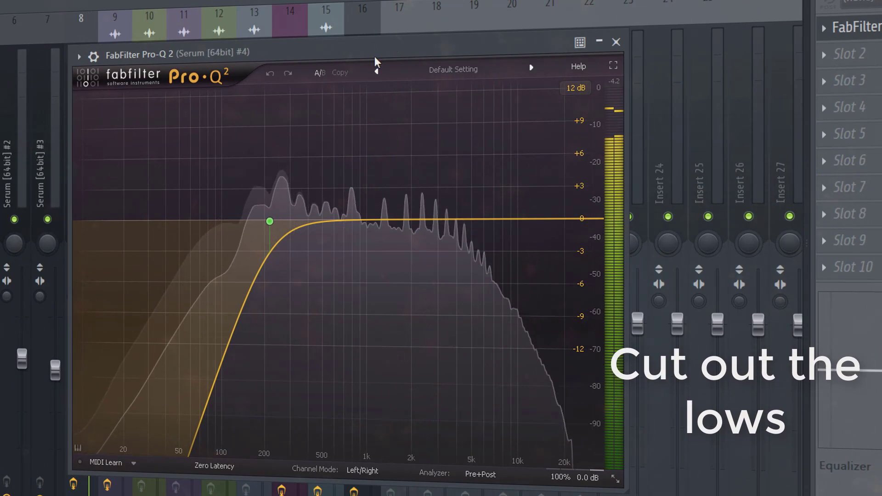
left_click_drag(373, 56, 585, 34)
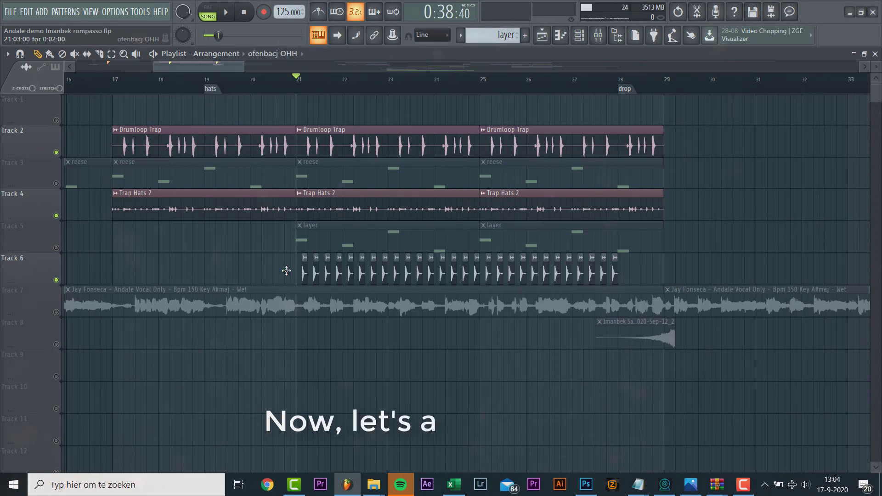
- Inspect the sample settings of the off-beat open hat on Track 6 and toggle playback
double_click(286, 271)
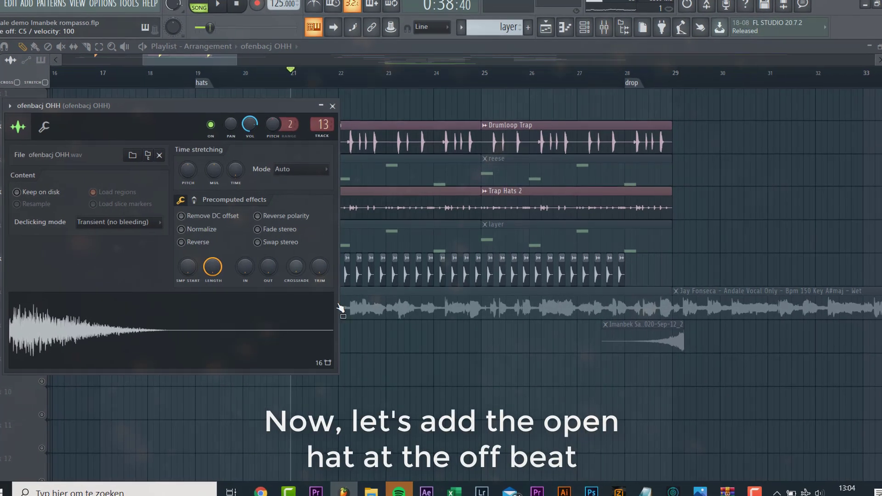
right_click(393, 348)
key("space")
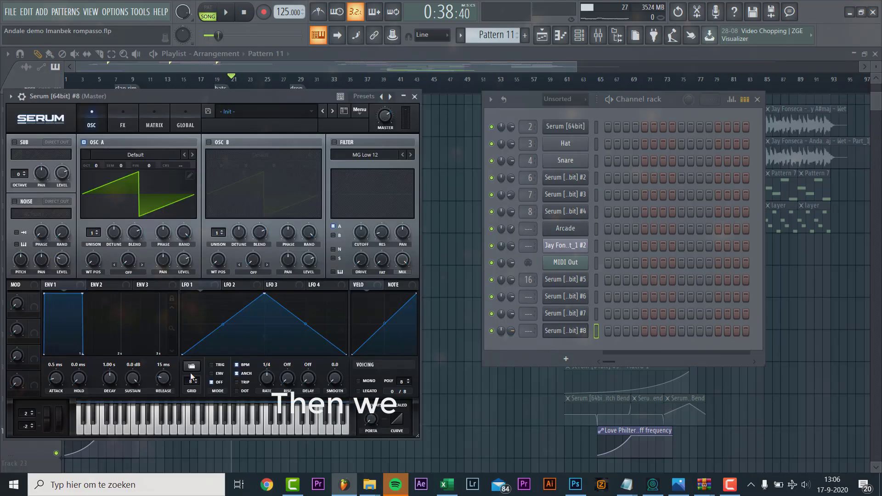
- Load the LD Ambience preset from Lit Sounds 2 into Serum #8 and lower its channel volume to 22%
left_click(277, 109)
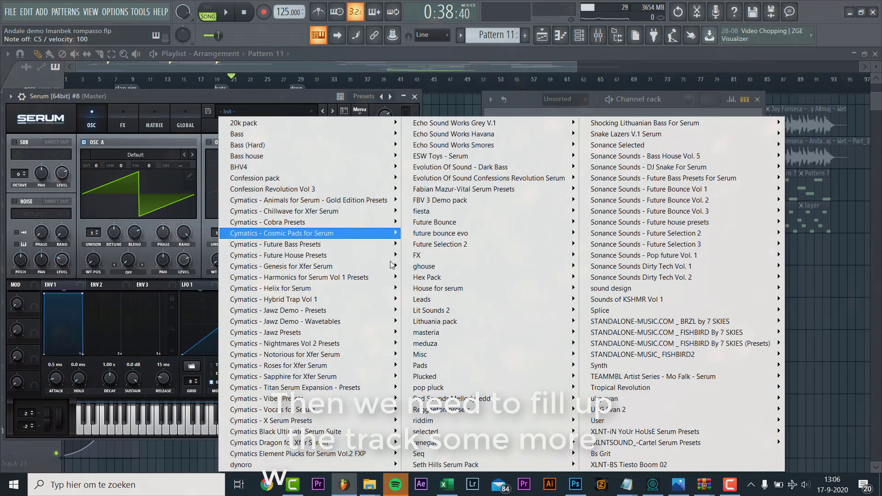
mouse_move(431, 310)
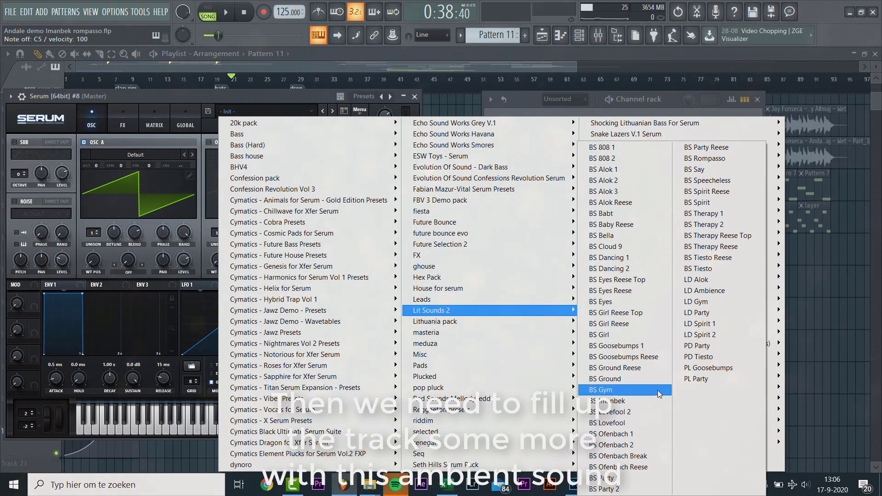
left_click(737, 290)
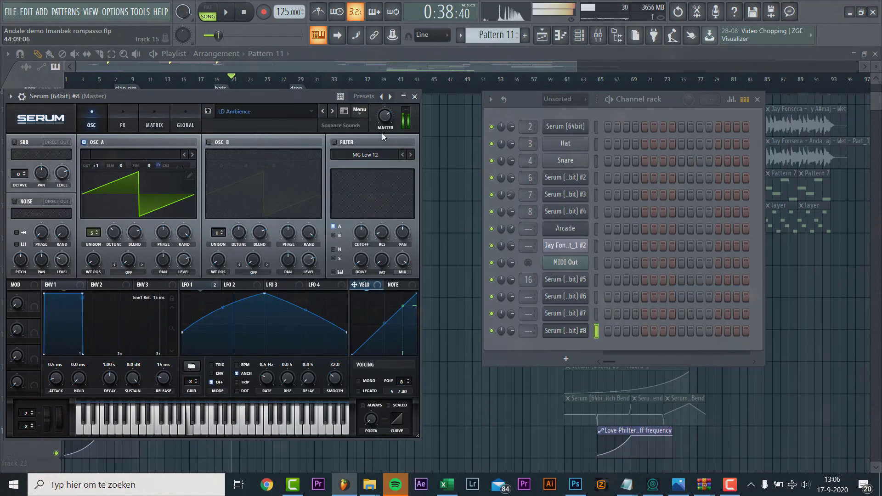
left_click(22, 96)
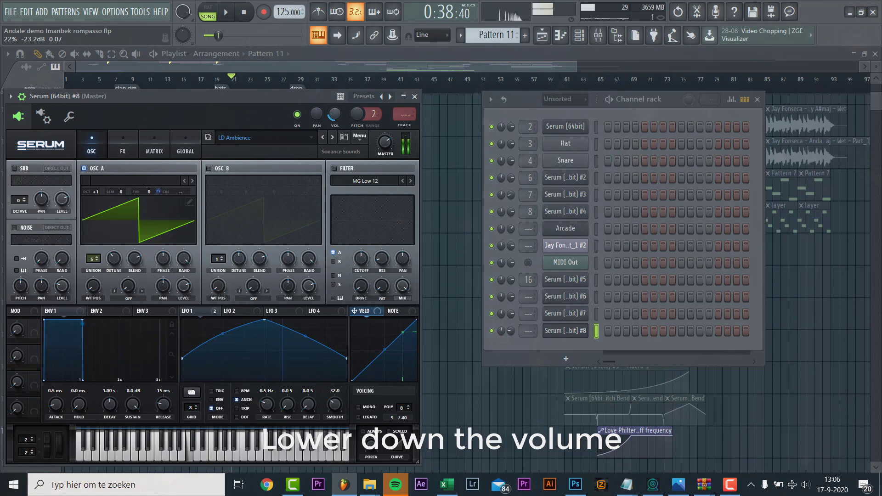
- Add one long sustained D#3 note to Serum #8's piano roll and move the synth's pitch bend wheel
right_click(564, 332)
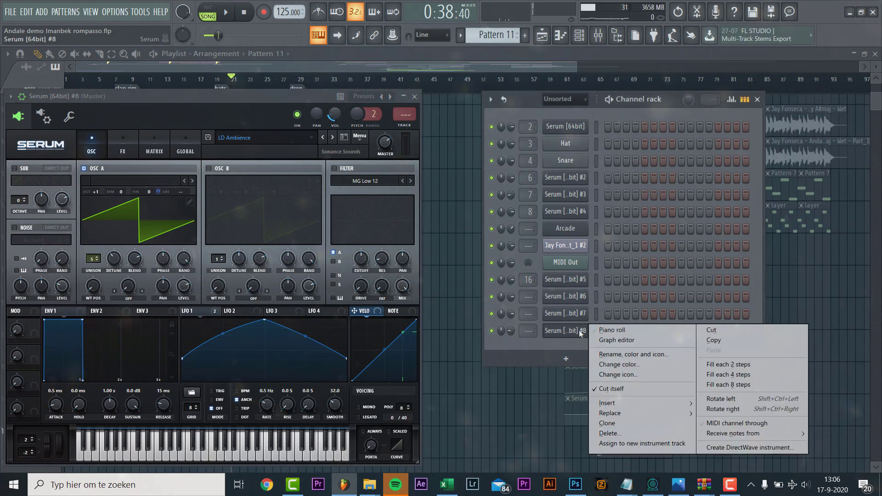
left_click(599, 331)
left_click(88, 263)
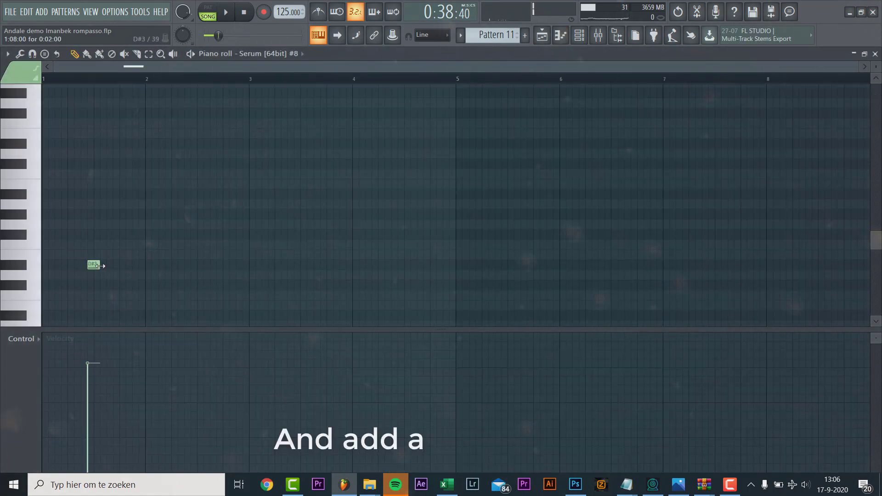
left_click_drag(110, 262, 693, 149)
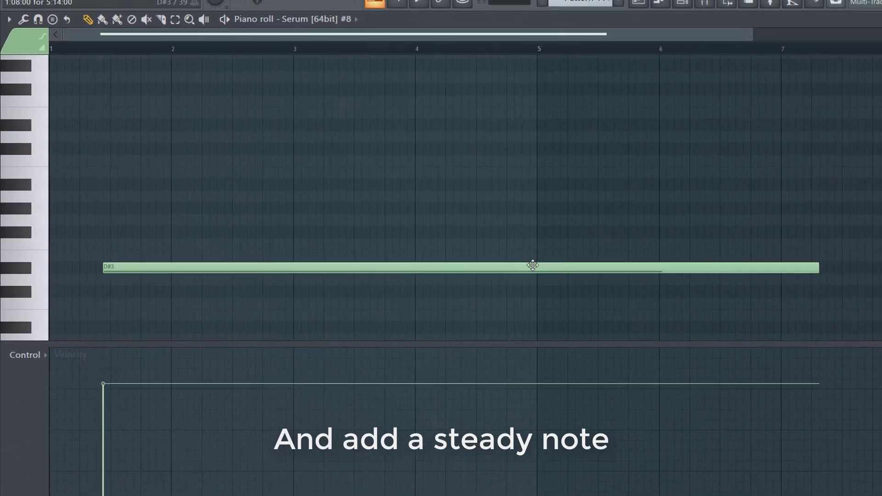
left_click_drag(561, 266, 459, 215)
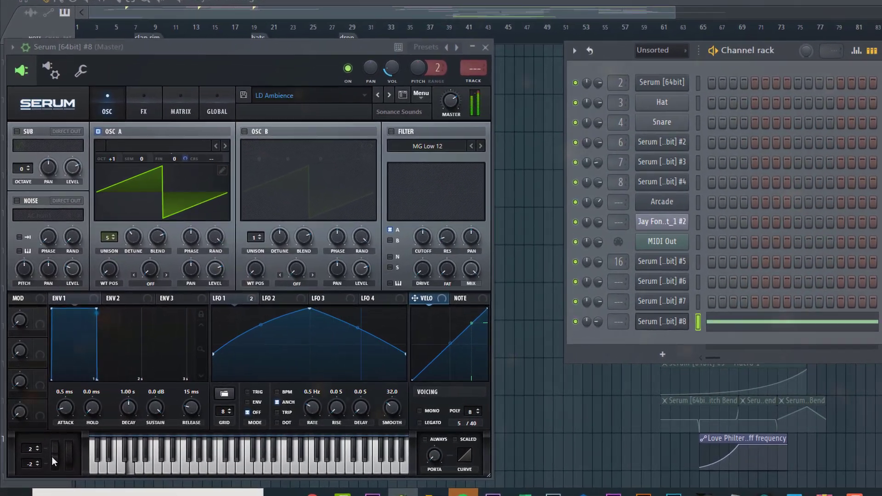
left_click_drag(51, 453, 67, 372)
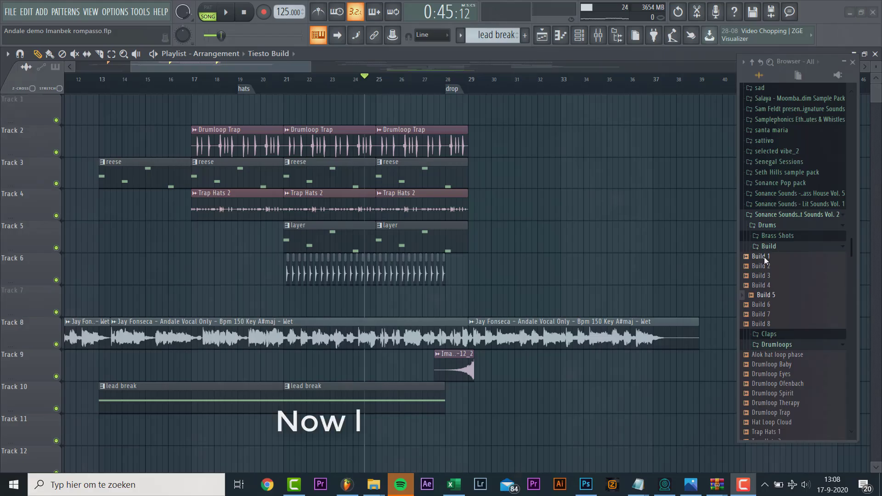
- Audition the Lit Sounds Vol. 2 build samples, place Build 5 on Track 7 at bar 25 and play the section
left_click_drag(764, 257, 769, 259)
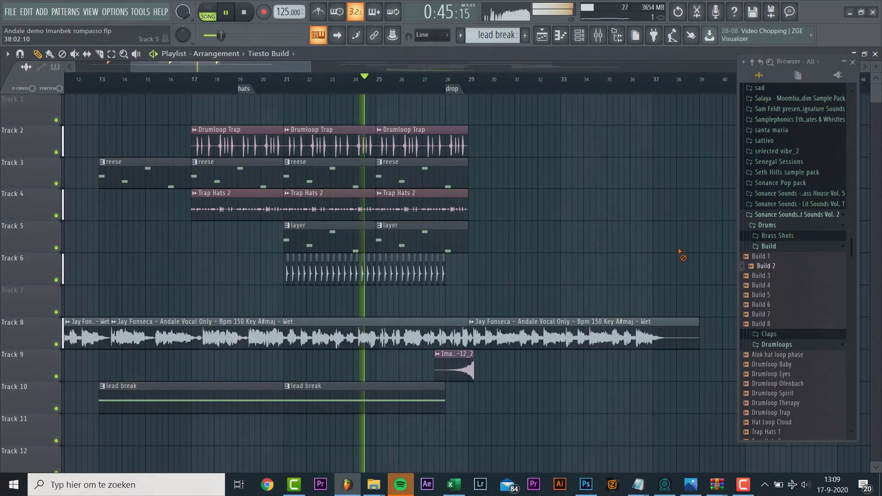
left_click_drag(757, 296, 444, 310)
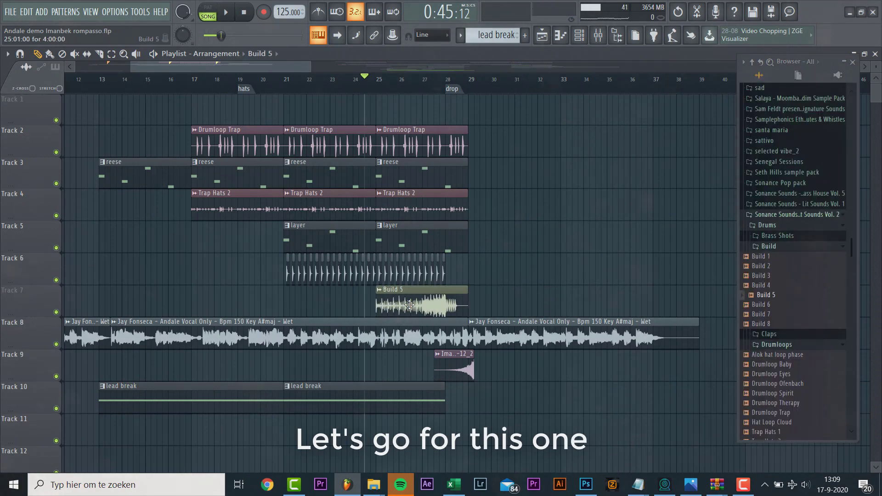
key("space")
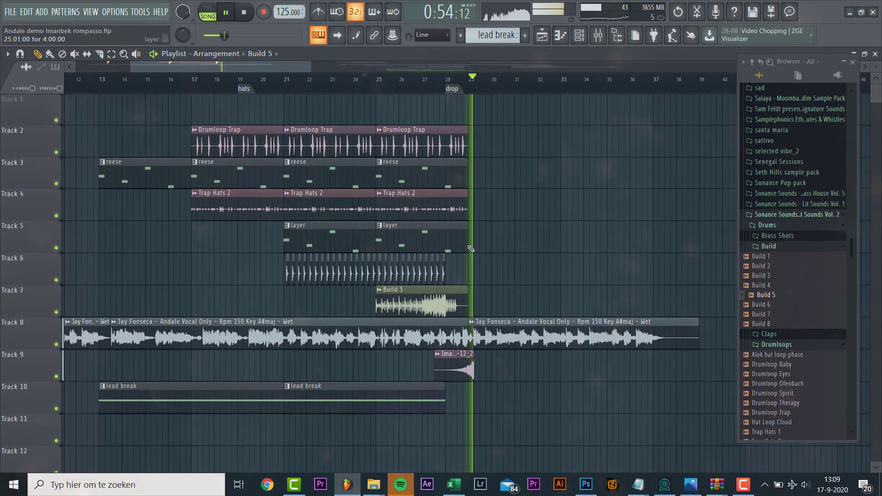
key("space")
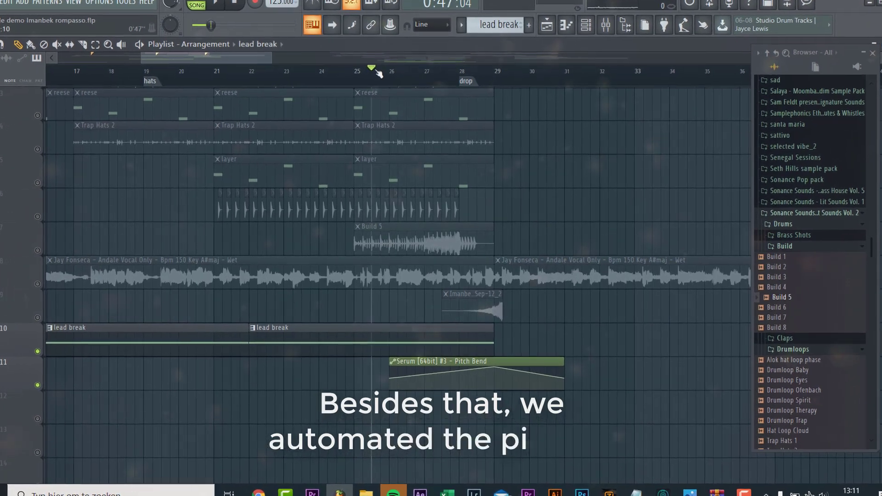
key("space")
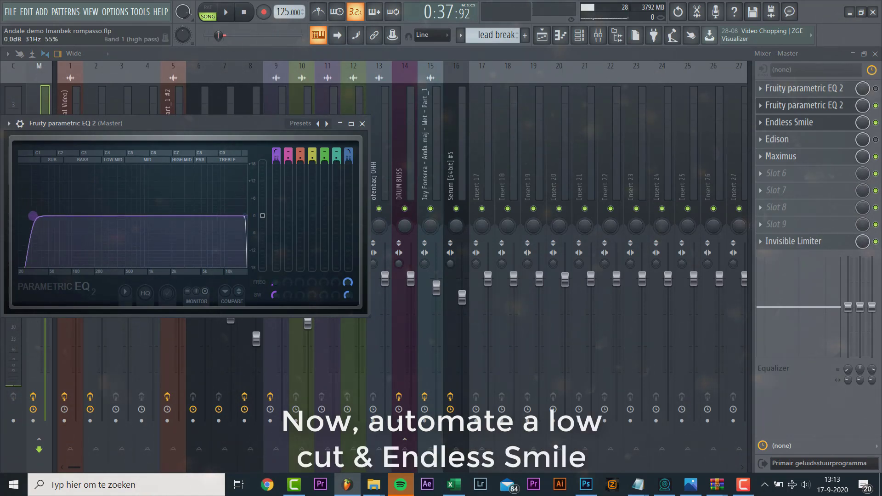
- Open the Endless Smile effect on the Master channel and turn up its Intensity
left_click(793, 128)
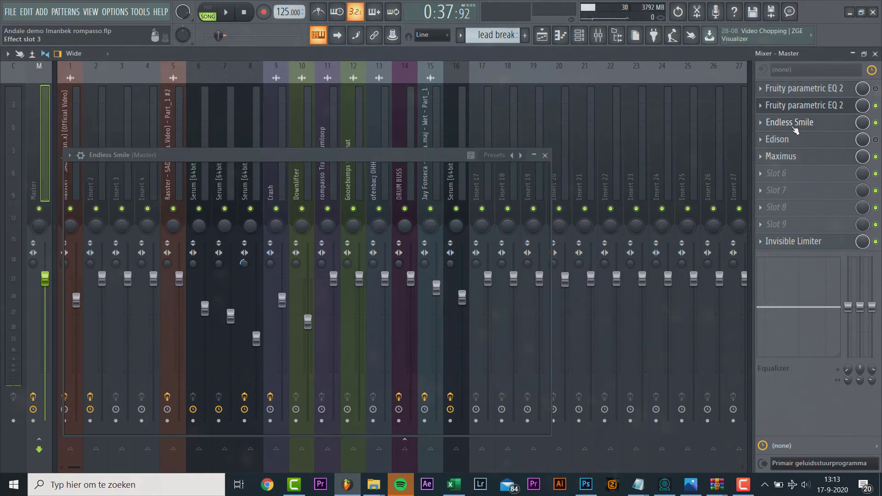
left_click_drag(234, 264, 263, 147)
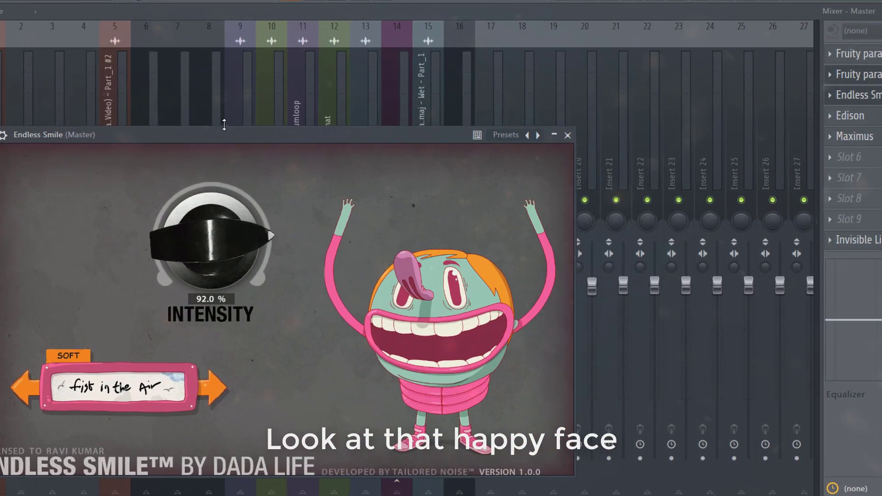
left_click_drag(225, 124, 227, 104)
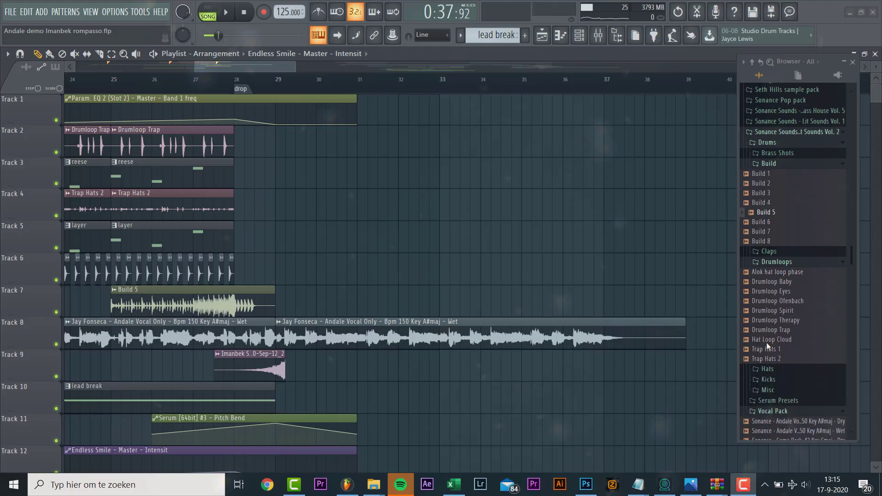
- Find Kick Sad among the Lit Sounds Vol. 2 kicks and place it on Track 3 at bar 29
scroll(766, 342, "down", 3)
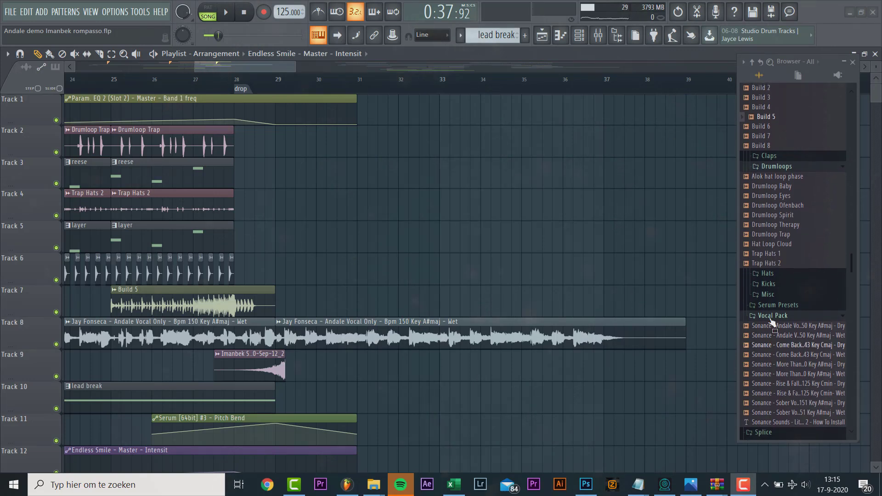
left_click(768, 281)
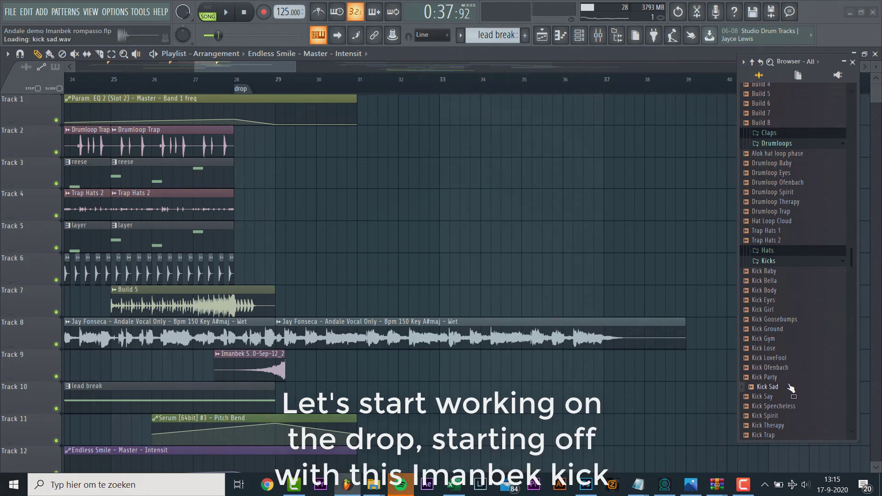
left_click_drag(790, 387, 539, 262)
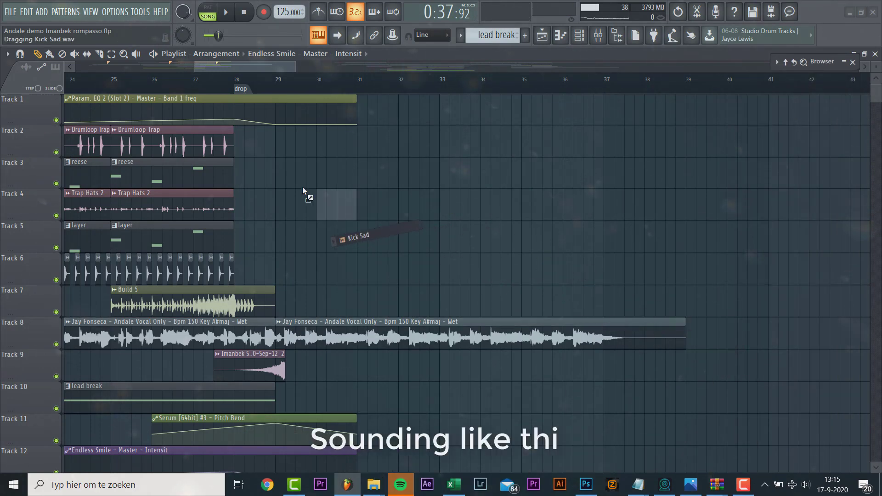
left_click_drag(285, 183, 279, 177)
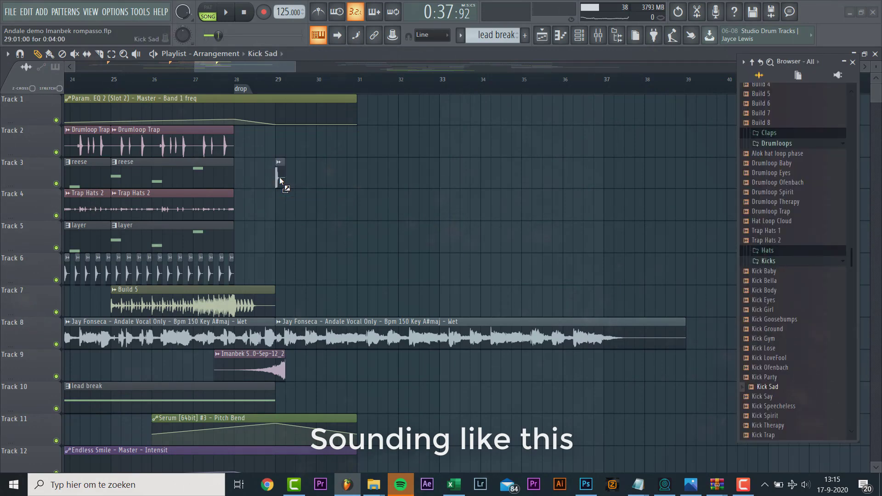
scroll(279, 177, "up", 3)
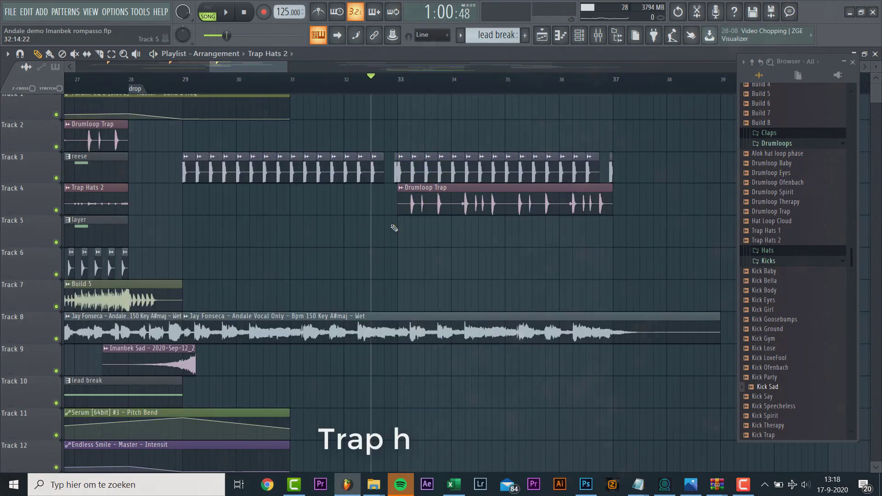
- Place the Trap Hats 2 loop on Track 5 at bar 33, extend it just past bar 37 and play it
left_click(395, 227)
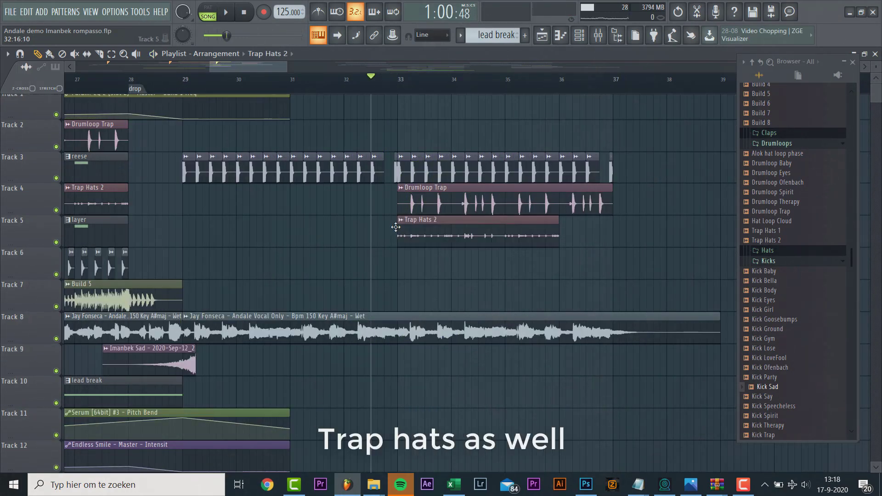
key("space")
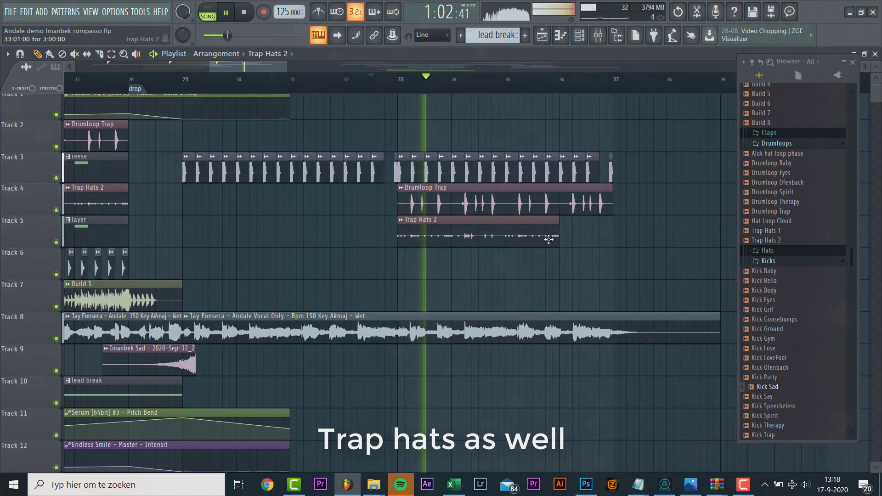
left_click_drag(557, 237, 617, 232)
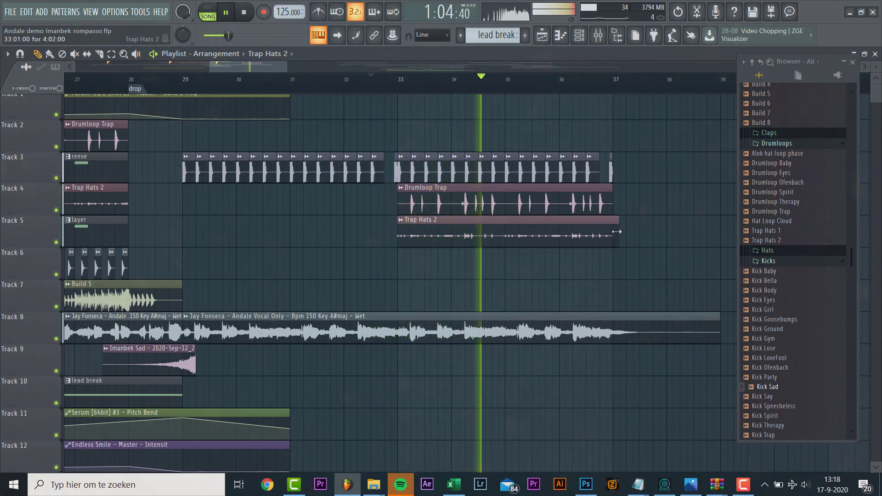
key("space")
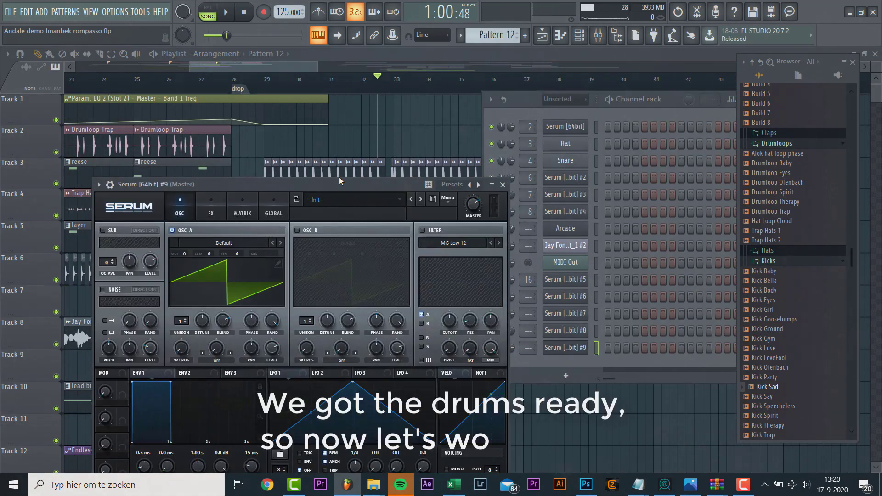
- Load the BS Imanbek preset from Lit Sounds 2 into Serum #9 for the drop bass
left_click_drag(341, 182, 370, 116)
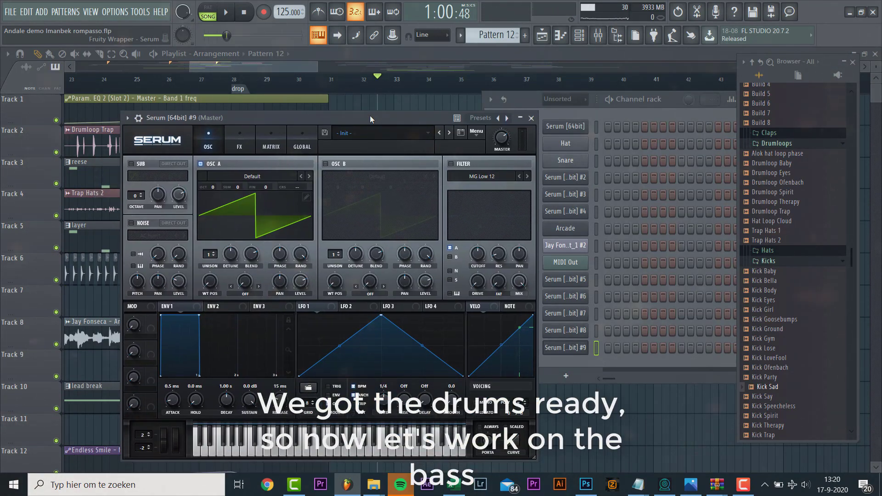
left_click(374, 132)
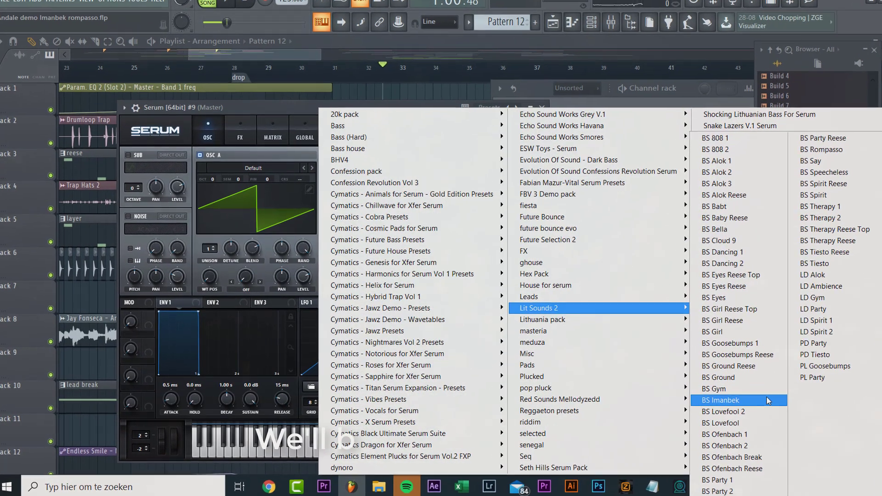
left_click(735, 398)
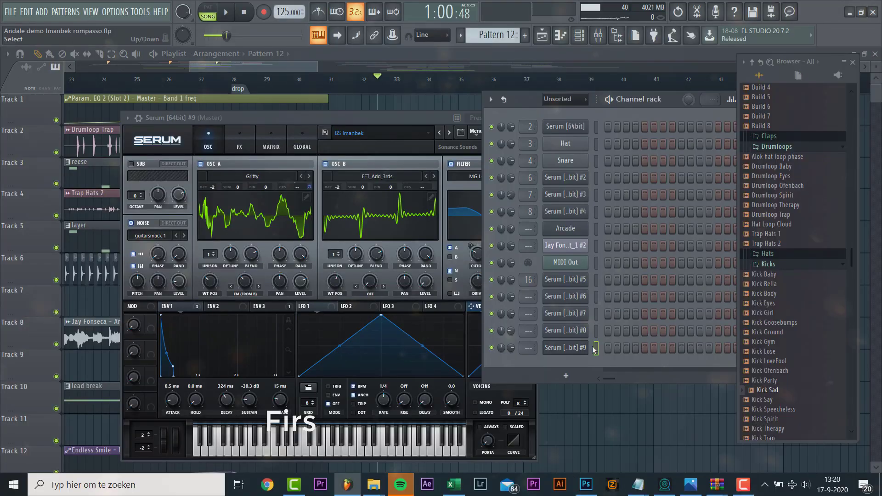
- Bring the four reese notes into Serum #9's piano roll, shortened and each doubled by a copy directly after it
left_click(616, 348)
key("ctrl+a")
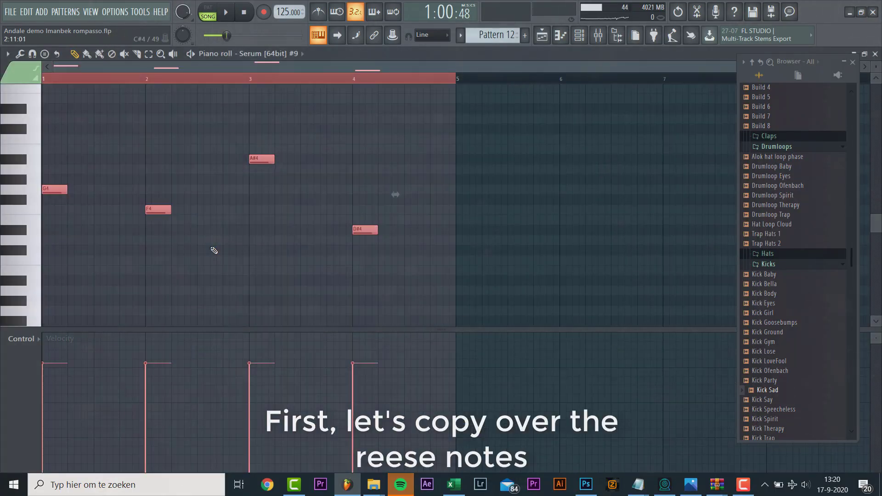
left_click_drag(68, 190, 55, 192)
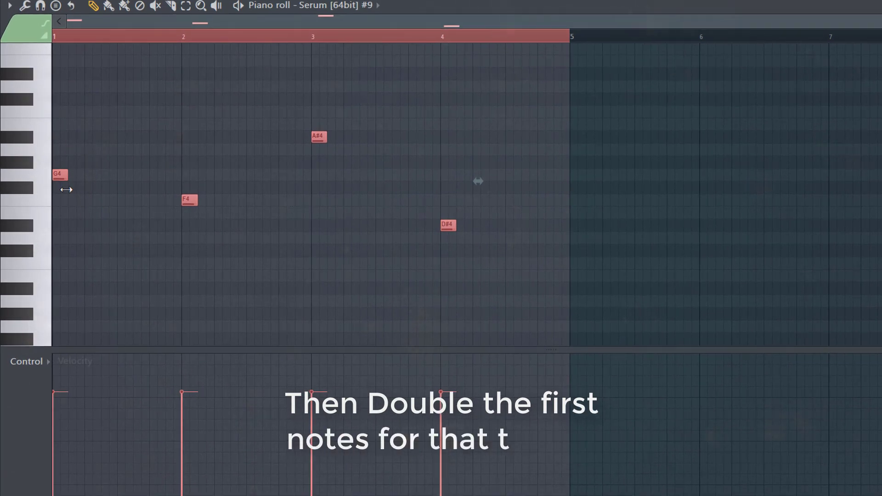
key("ctrl+b")
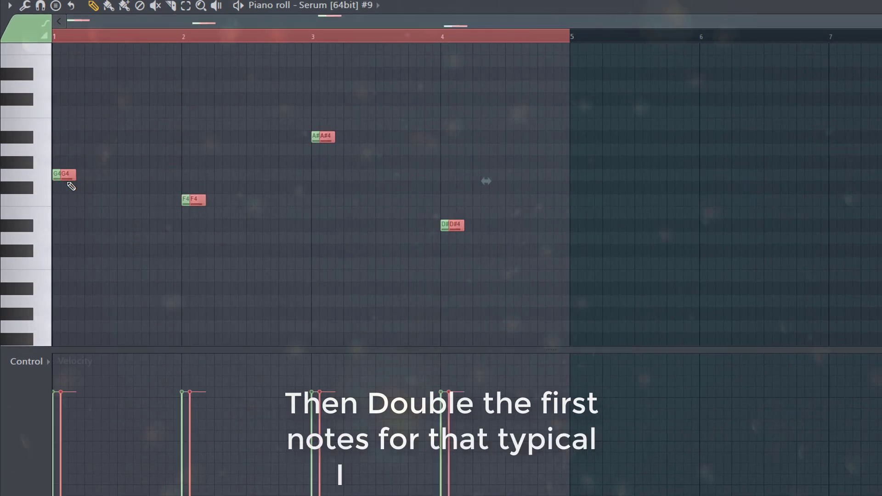
scroll(67, 181, "up", 3)
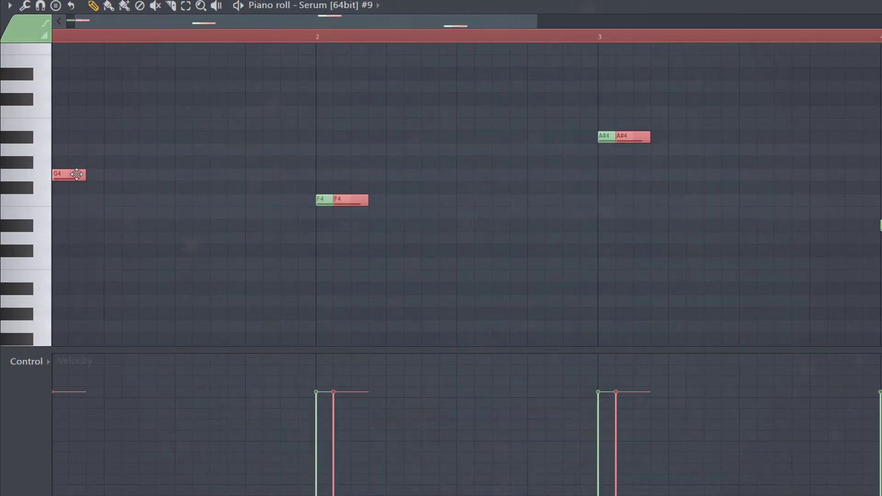
scroll(80, 175, "down", 2)
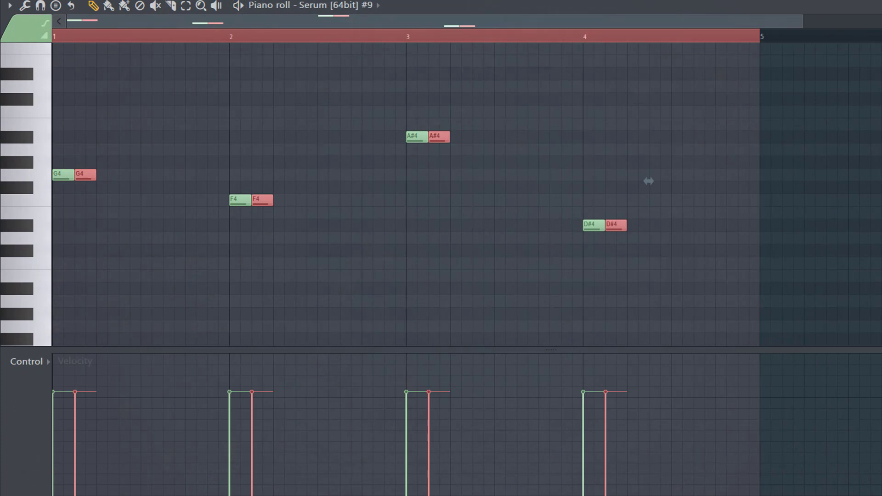
key("space")
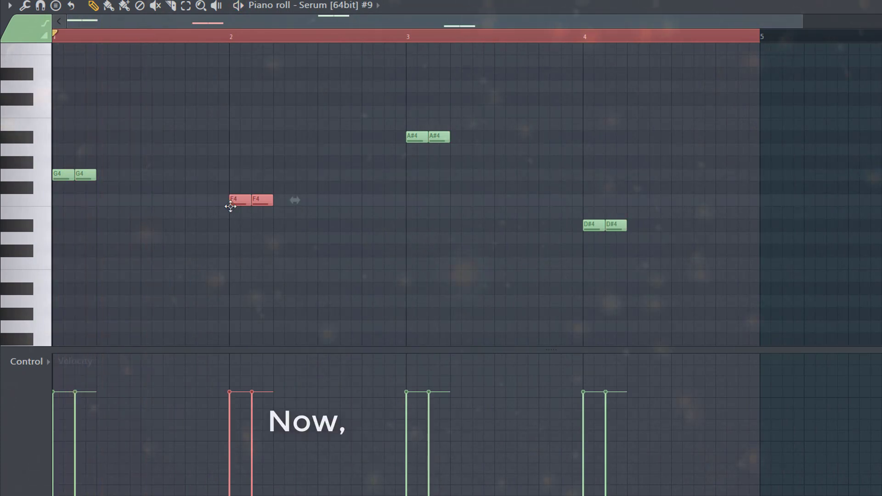
- Double the progression's speed: move the F4 pair to bar 1 beat 3, the A#4 pair to bar 2, and the D#4 pair to bar 2 beat 3
left_click_drag(239, 200, 151, 200)
left_click_drag(416, 137, 237, 137)
left_click_drag(558, 208, 648, 232)
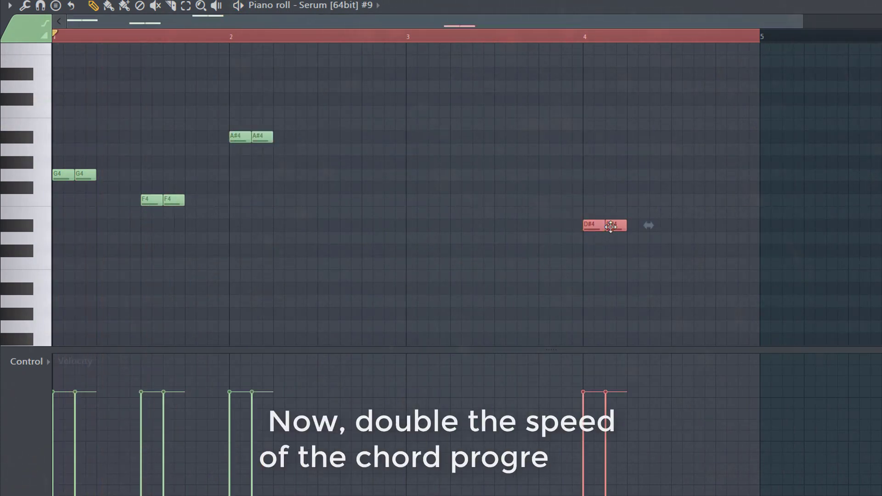
left_click_drag(594, 226, 395, 226)
- Shift the second D#4 slightly later in bar 2 and lengthen the first D#4 until it meets it
scroll(328, 230, "up", 2)
right_click(384, 269)
key("space")
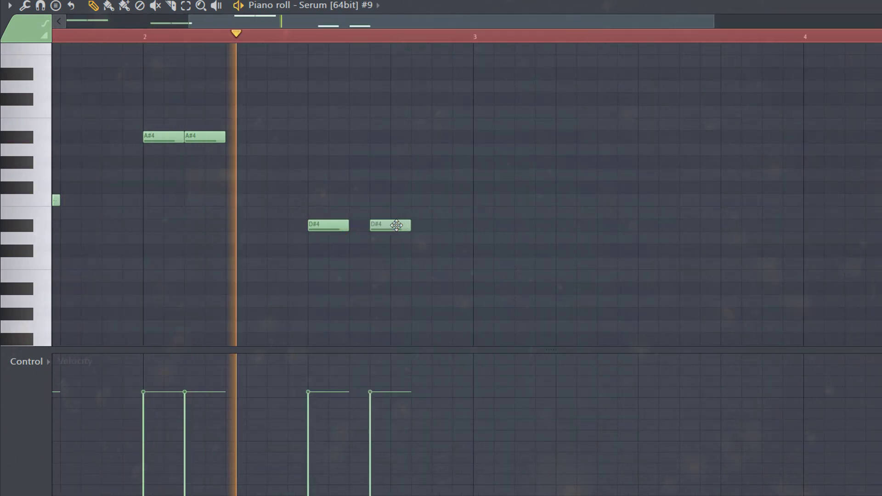
left_click_drag(357, 226, 356, 234)
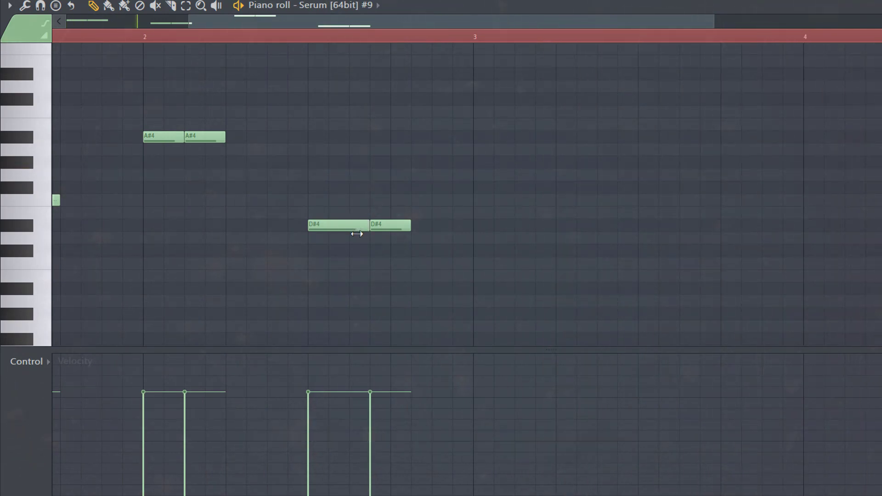
- Add a short D4 ending at bar 3, and repeat the two bars of bass notes over bars 3 and 4
left_click(428, 238)
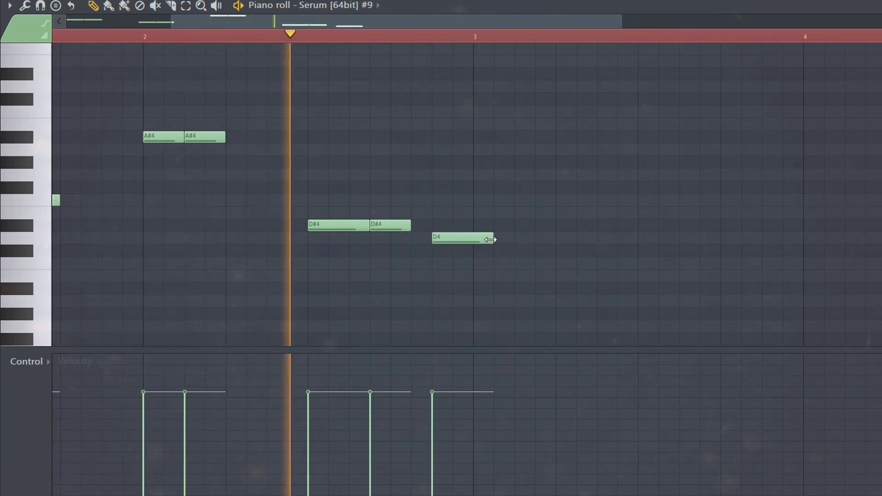
left_click_drag(490, 238, 452, 238)
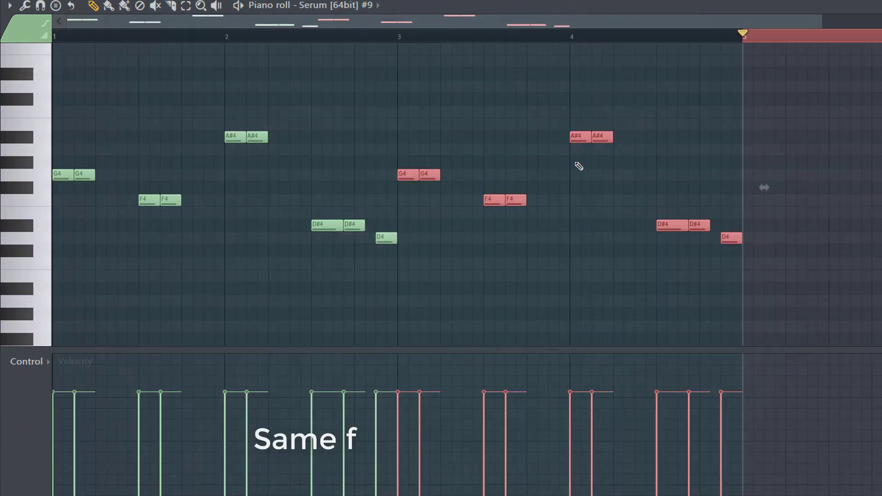
key("ctrl+a")
key("ctrl+d")
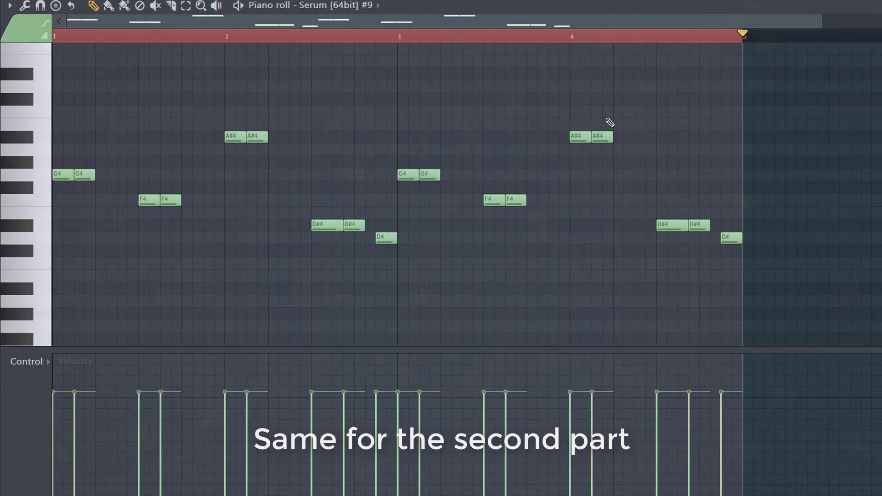
key("space")
left_click(643, 97)
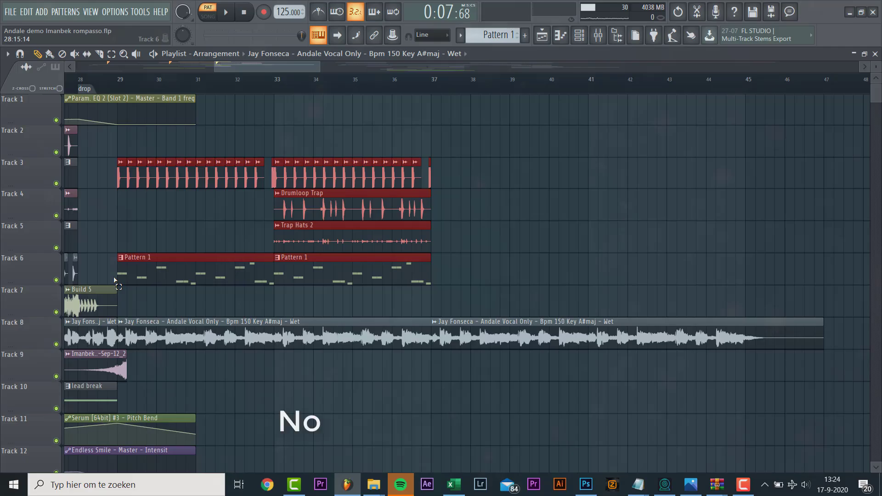
- Extend the drop's kicks, trap loops and bass to bar 45, and place copies of the layer and percussion clips on Tracks 10 and 11 from bar 37
key("ctrl+b")
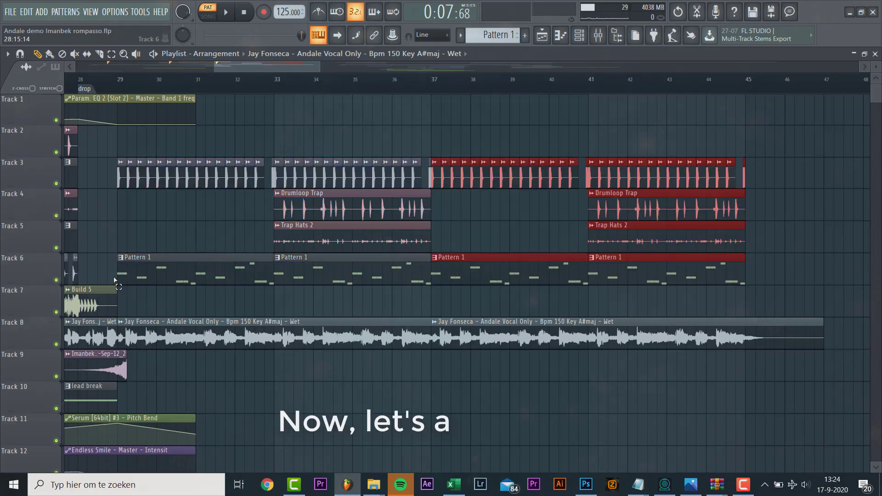
left_click_drag(528, 189, 446, 227)
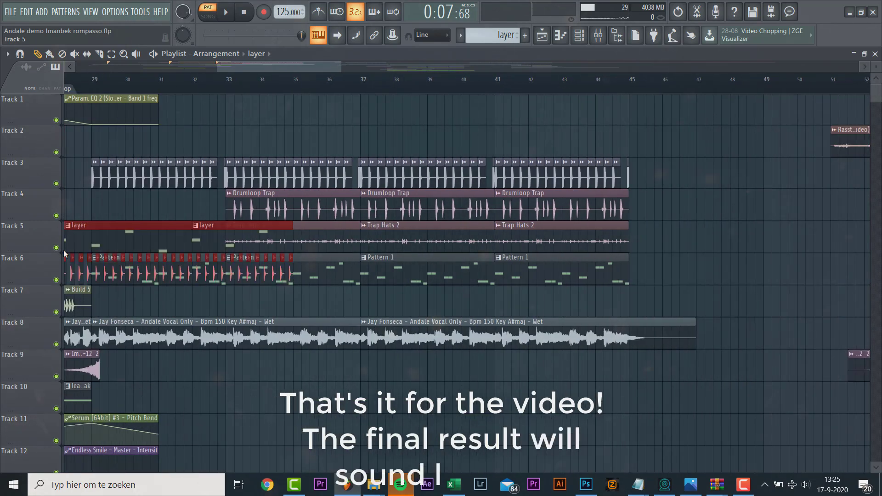
left_click_drag(102, 248, 390, 308)
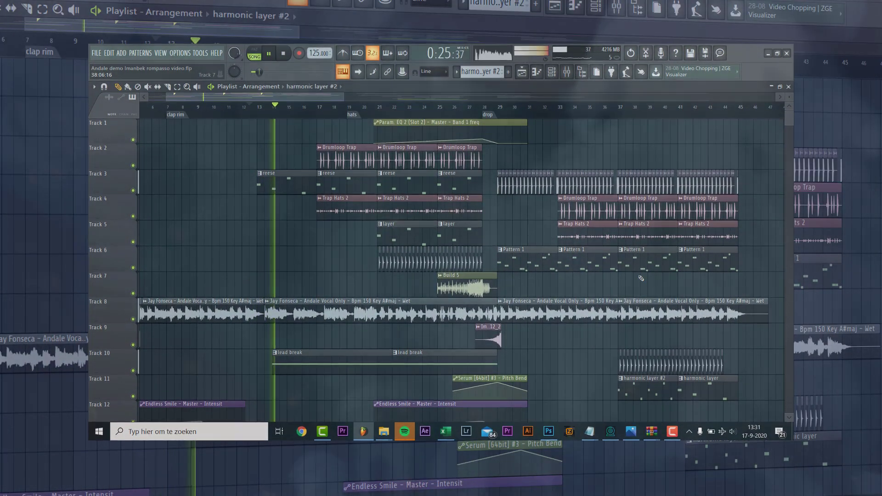
scroll(640, 284, "down", 3)
scroll(641, 283, "down", 3)
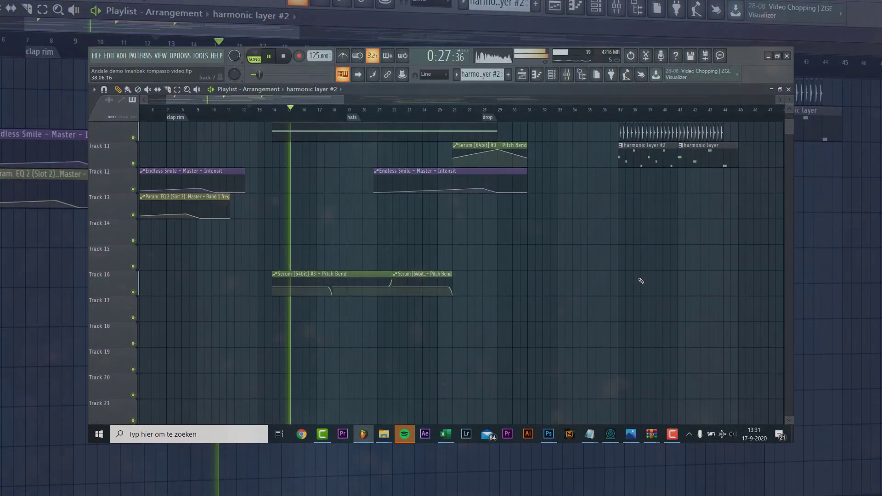
scroll(641, 281, "up", 6)
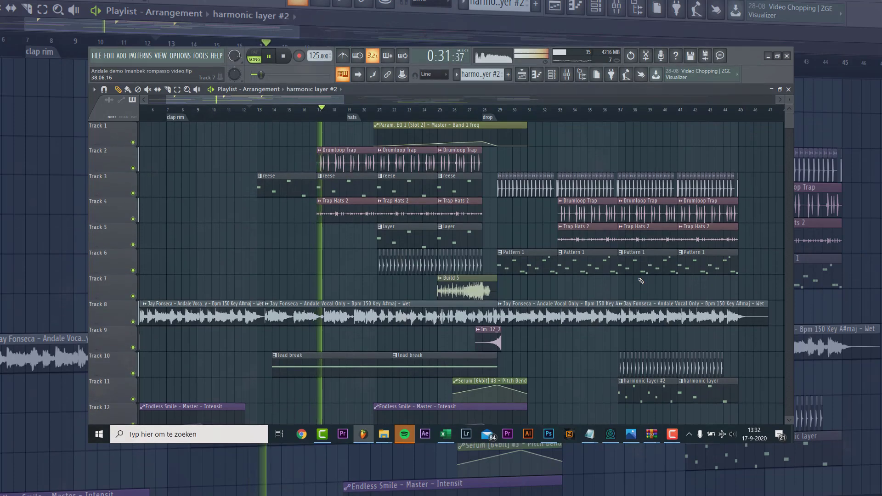
scroll(641, 276, "down", 5)
scroll(641, 278, "up", 5)
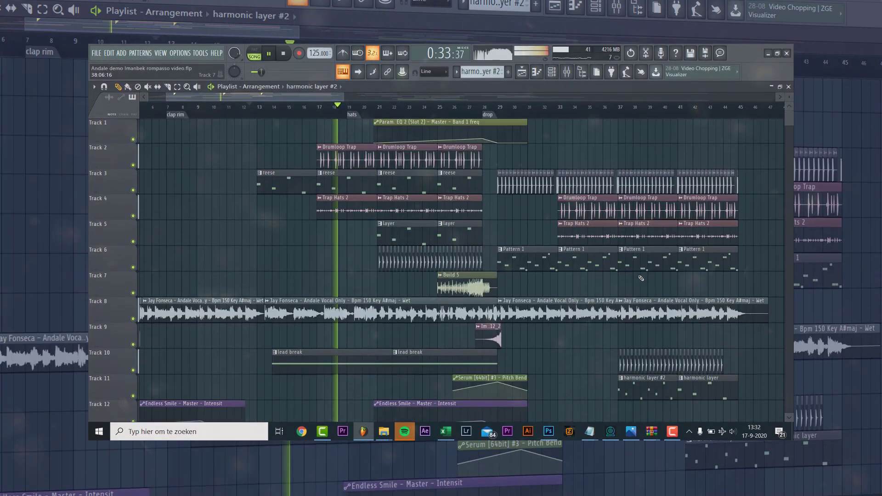